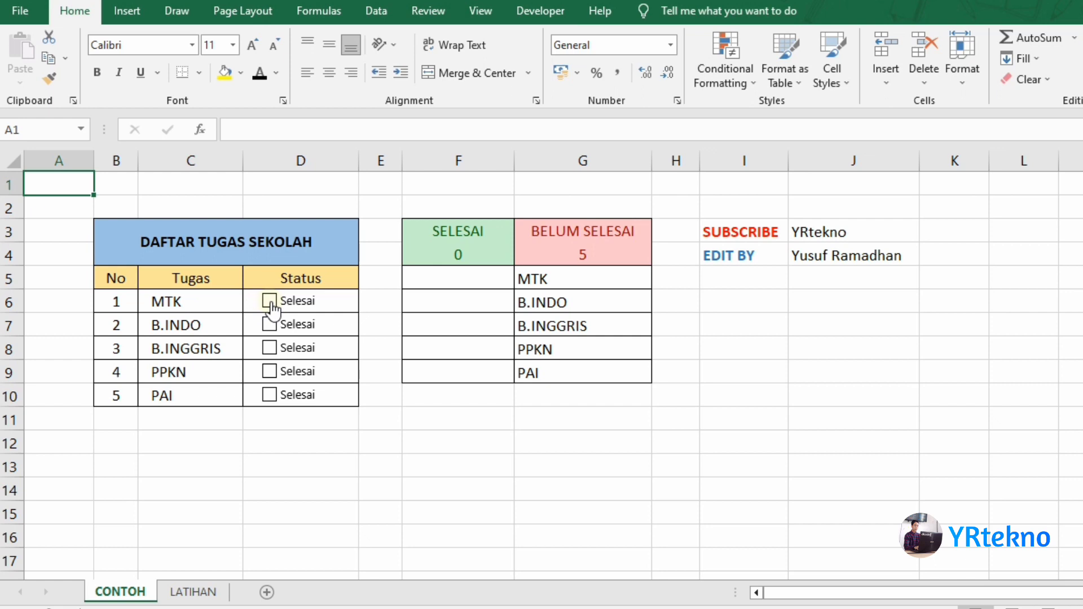
# - Tick the MTK, B.INDO and PPKN checkboxes on the CONTOH sheet so they appear under SELESAI
pyautogui.click(270, 302)
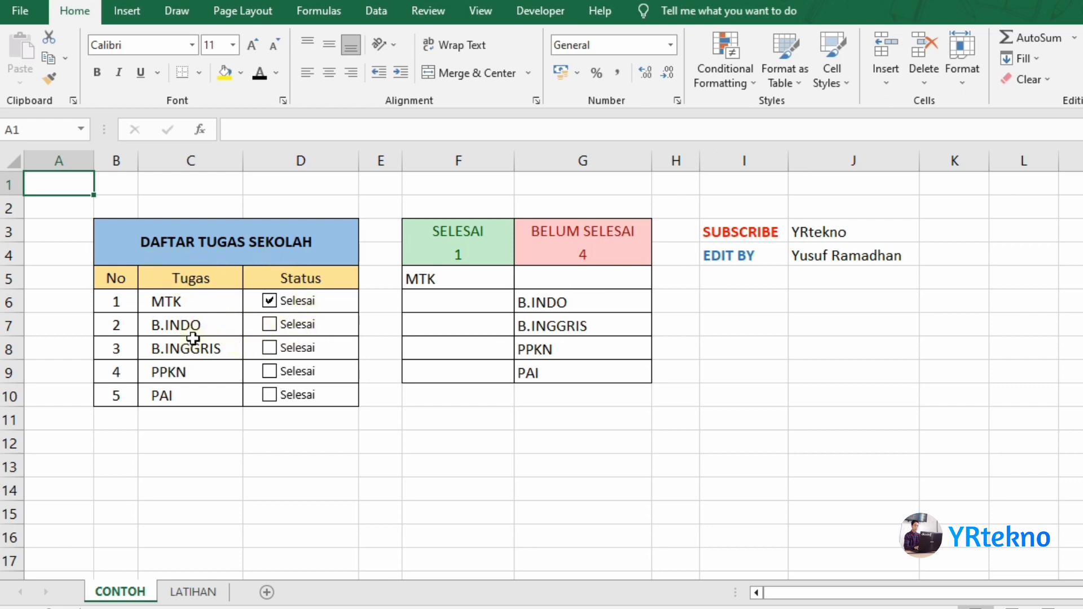
pyautogui.click(270, 325)
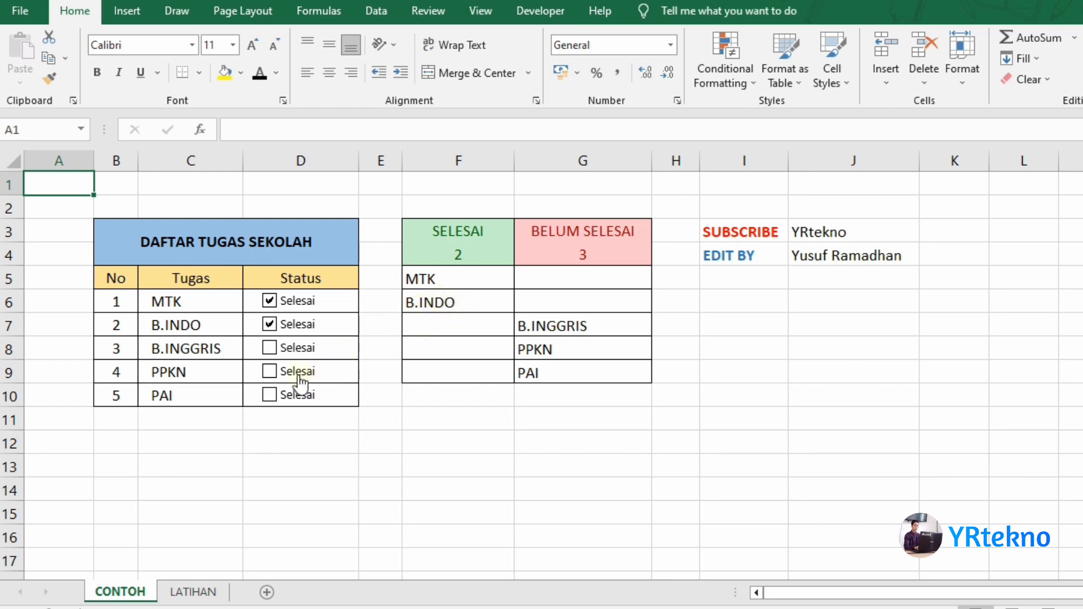
pyautogui.click(270, 373)
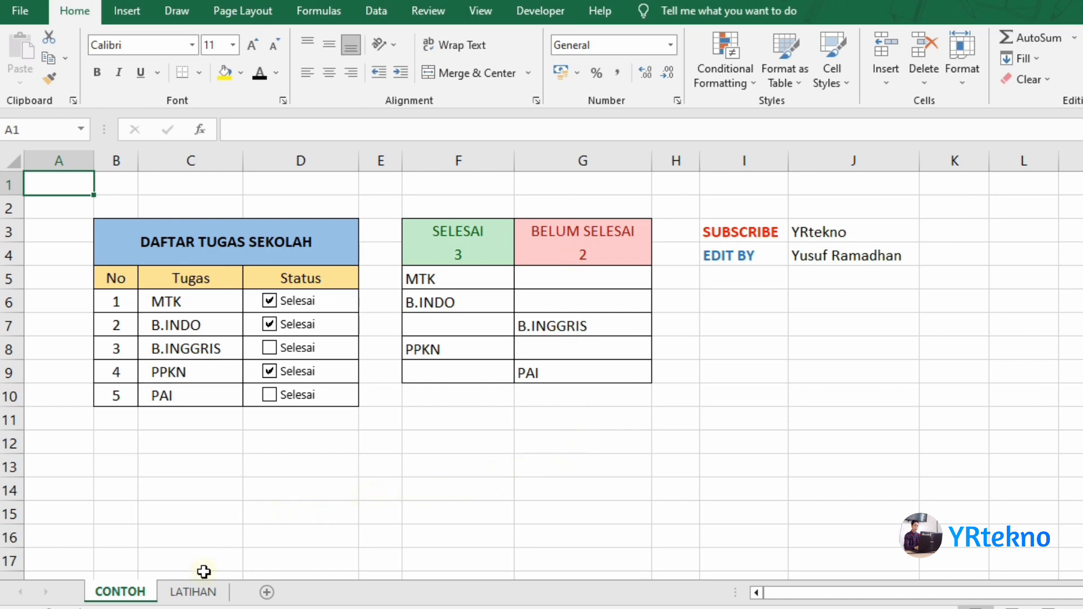
# - Switch to the LATIHAN sheet, select Status cell D6 and show the Developer ribbon
pyautogui.click(195, 600)
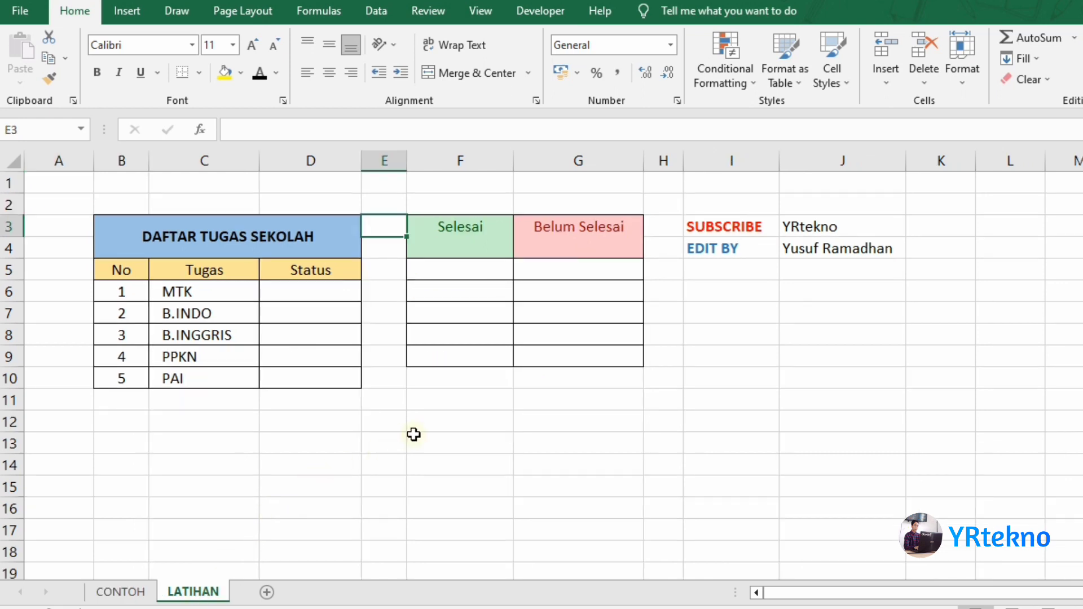
pyautogui.click(437, 422)
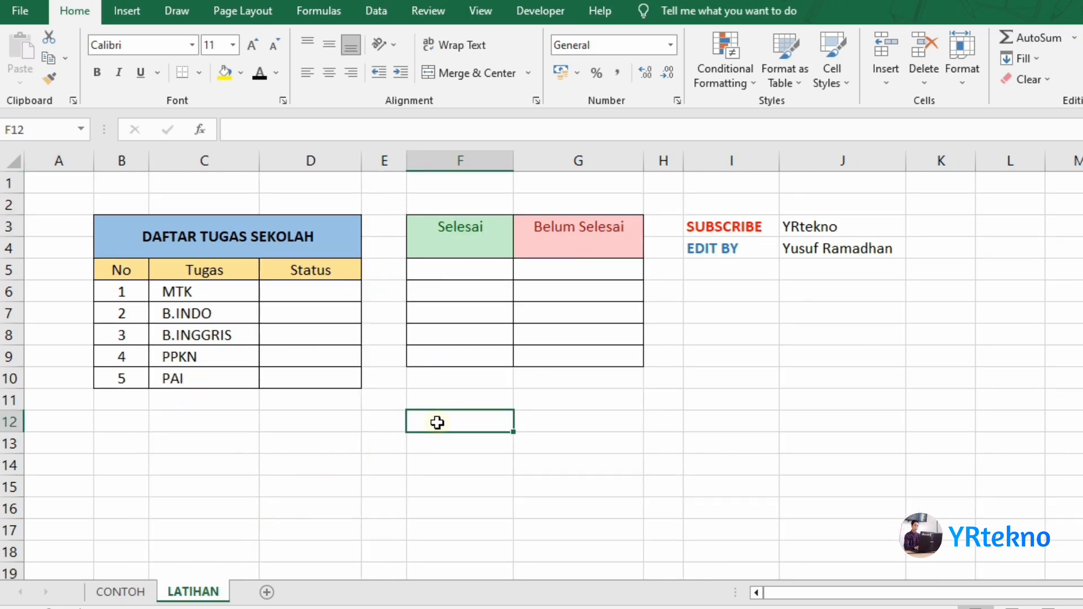
pyautogui.click(347, 308)
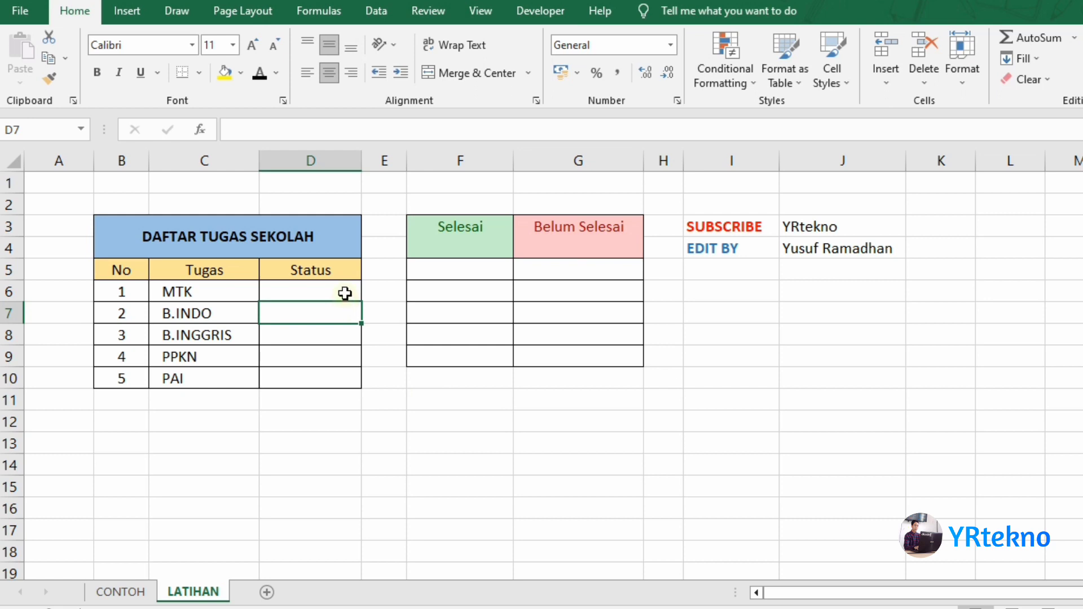
pyautogui.click(344, 294)
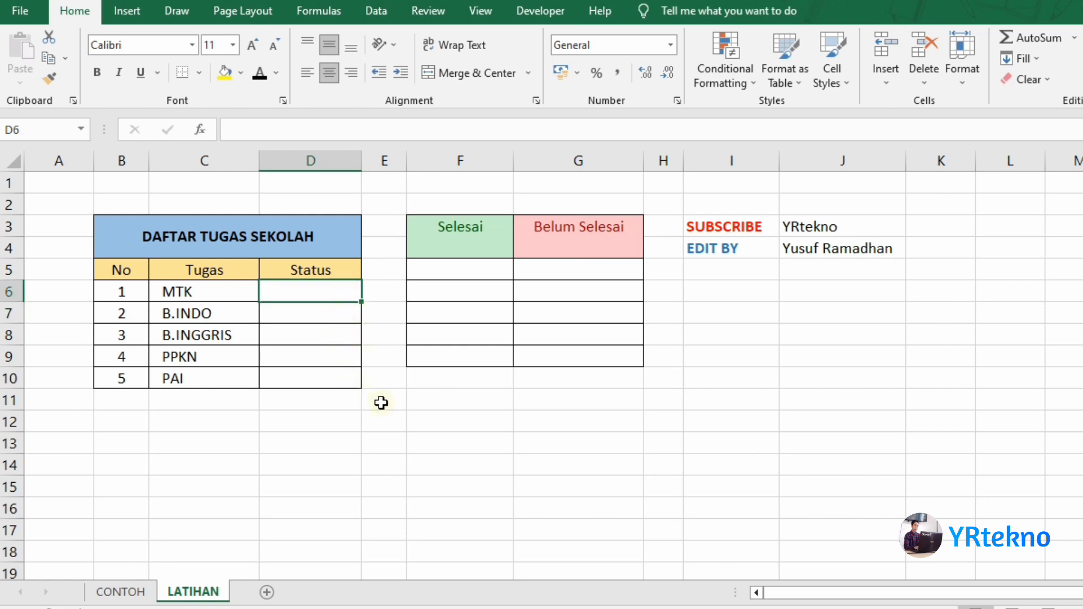
pyautogui.click(547, 14)
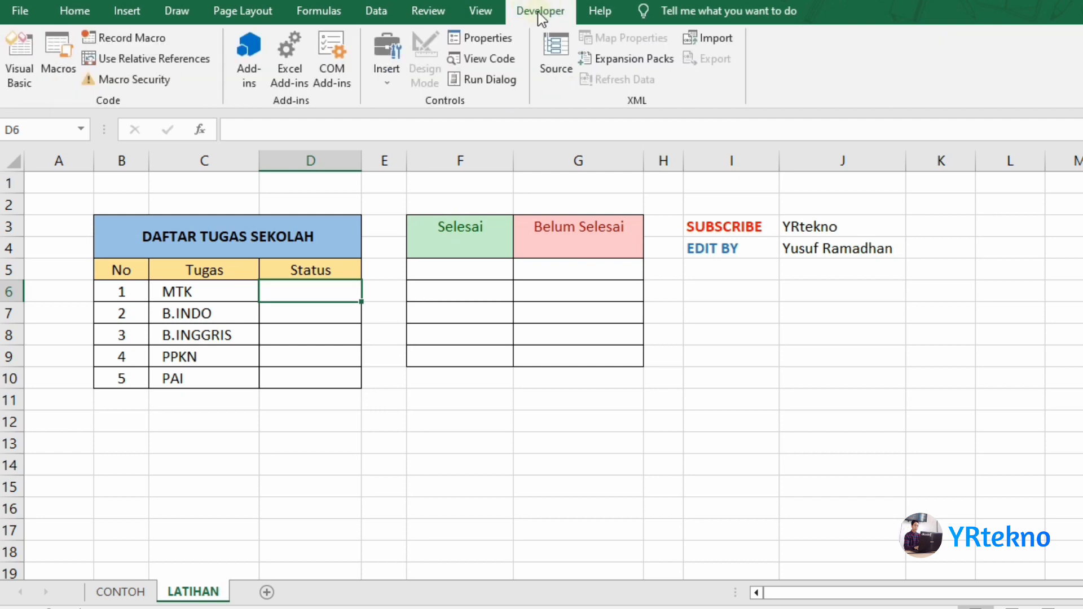
pyautogui.rightClick(905, 45)
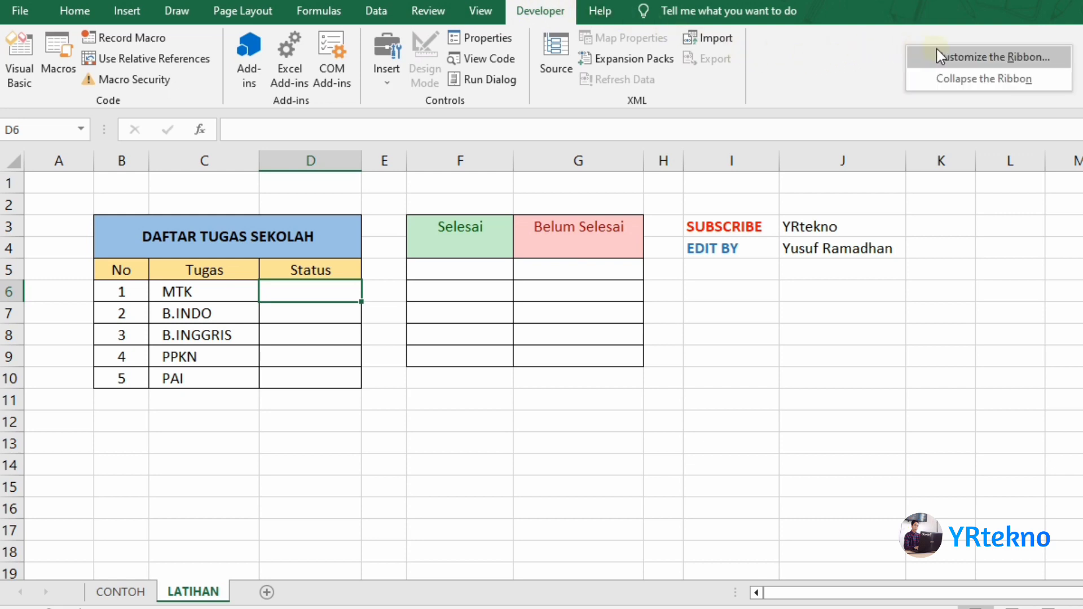
pyautogui.click(951, 57)
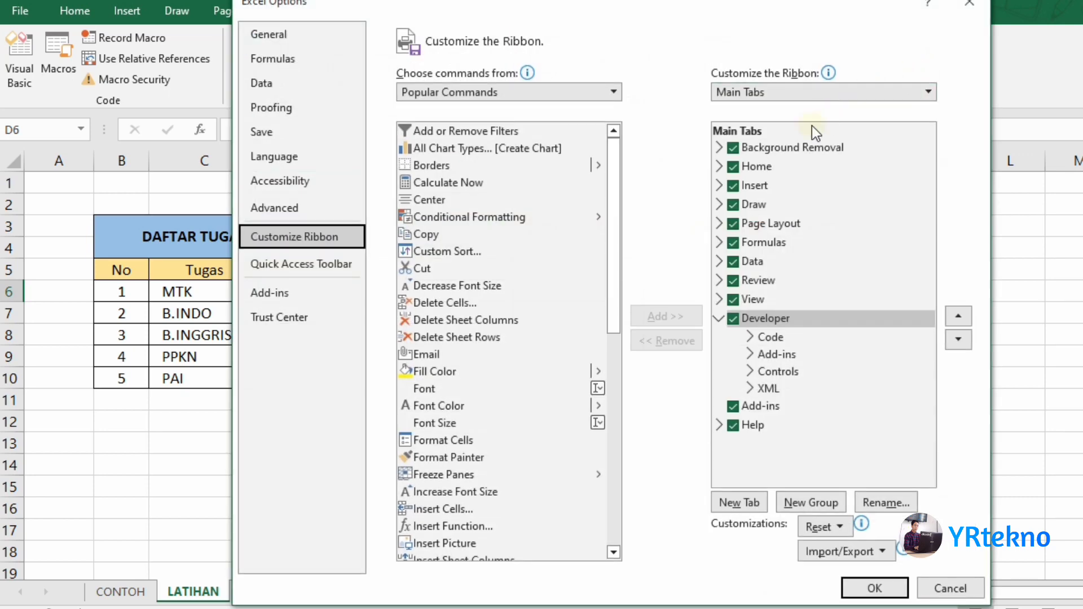
pyautogui.click(735, 319)
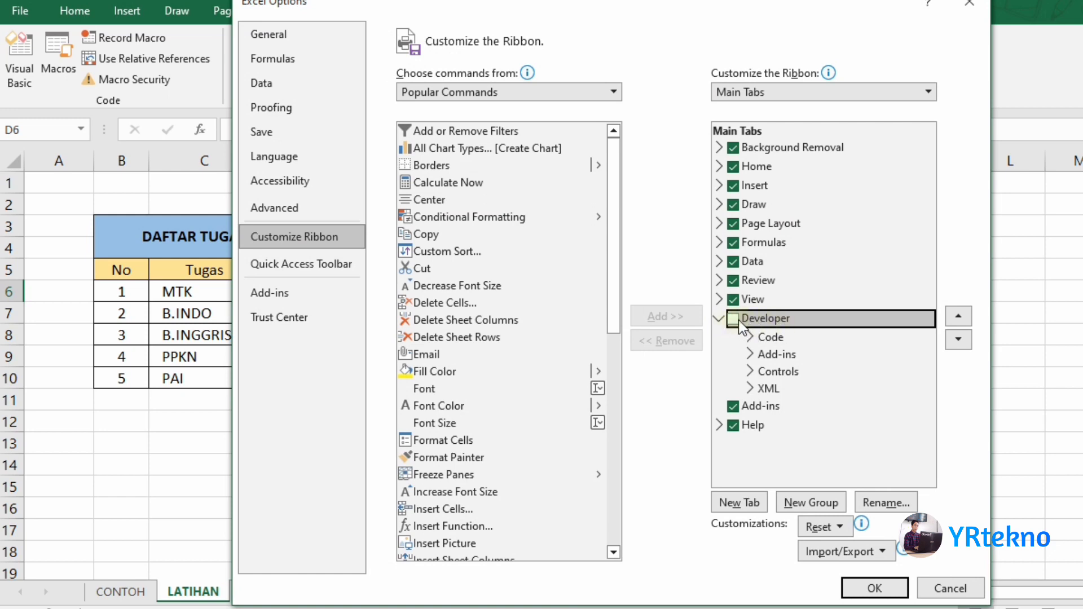
pyautogui.click(737, 319)
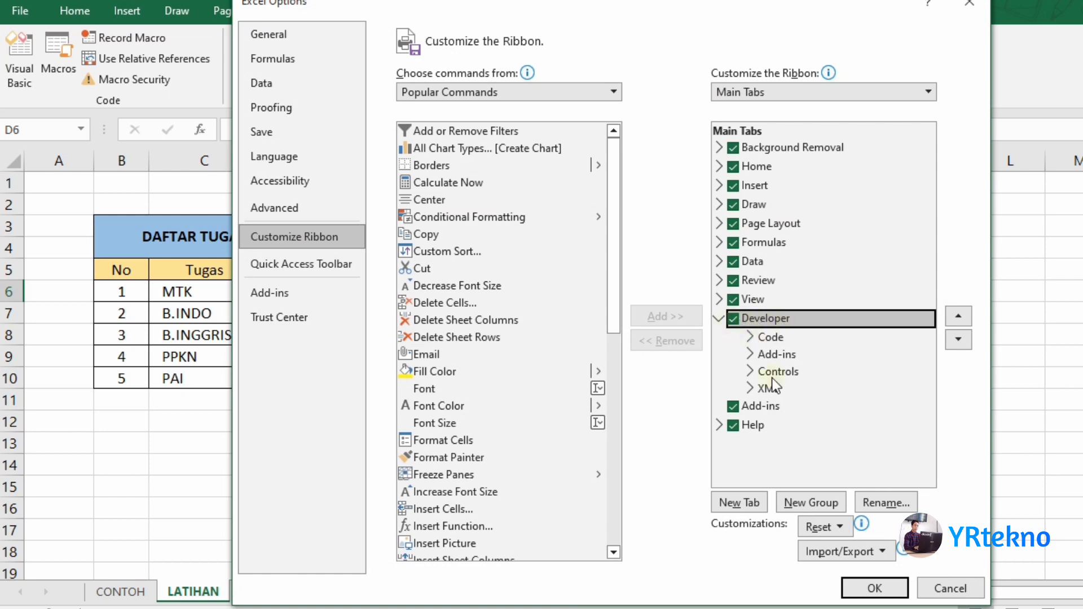
pyautogui.click(875, 588)
pyautogui.click(540, 13)
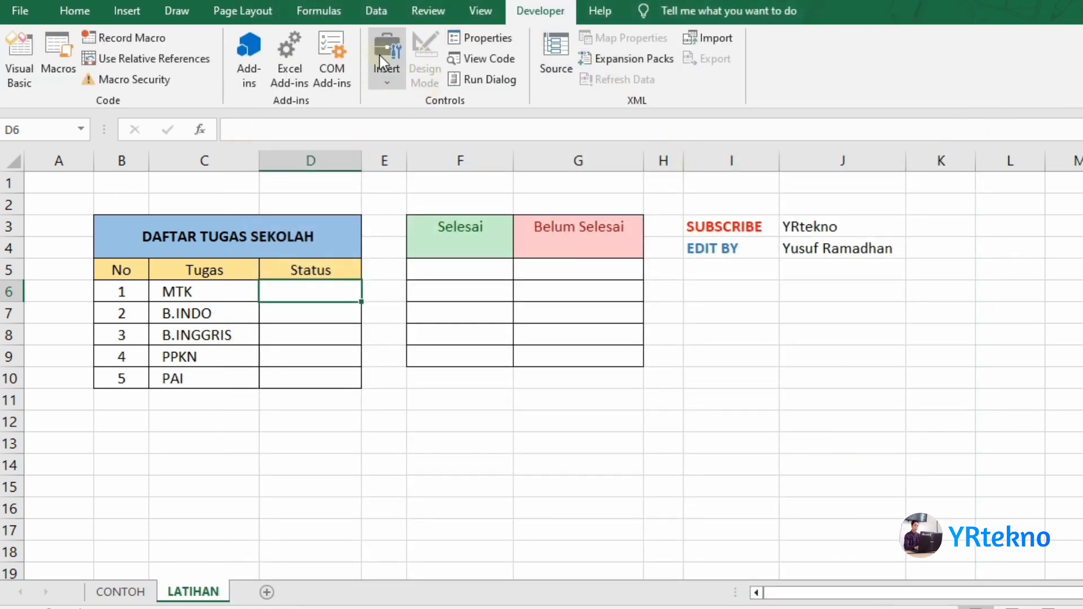
# - Insert a Form Controls check box in cell D6 and resize it to fit the cell
pyautogui.click(388, 82)
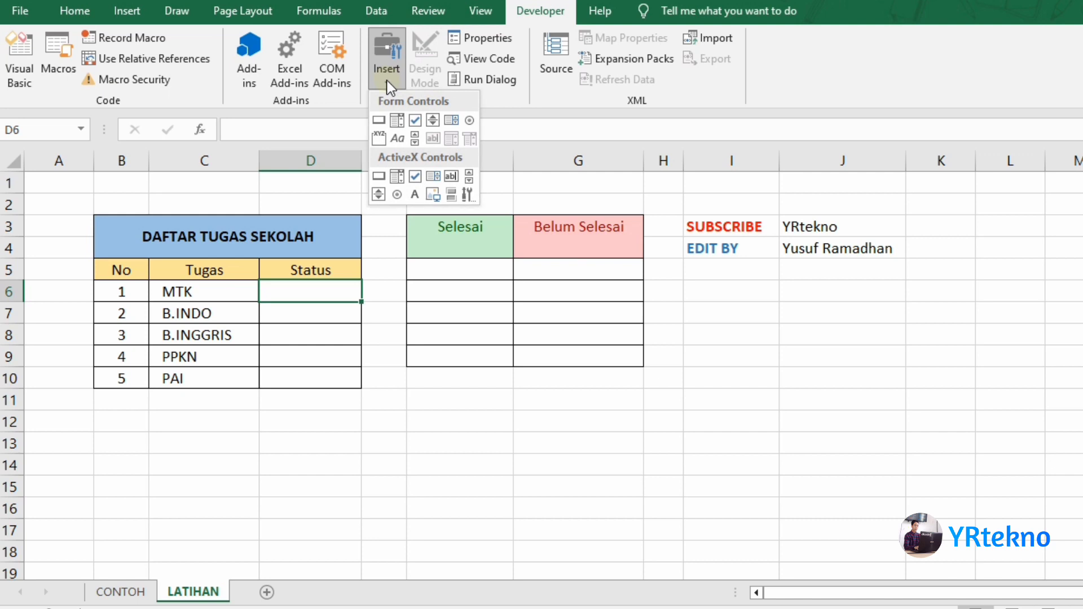
pyautogui.click(415, 122)
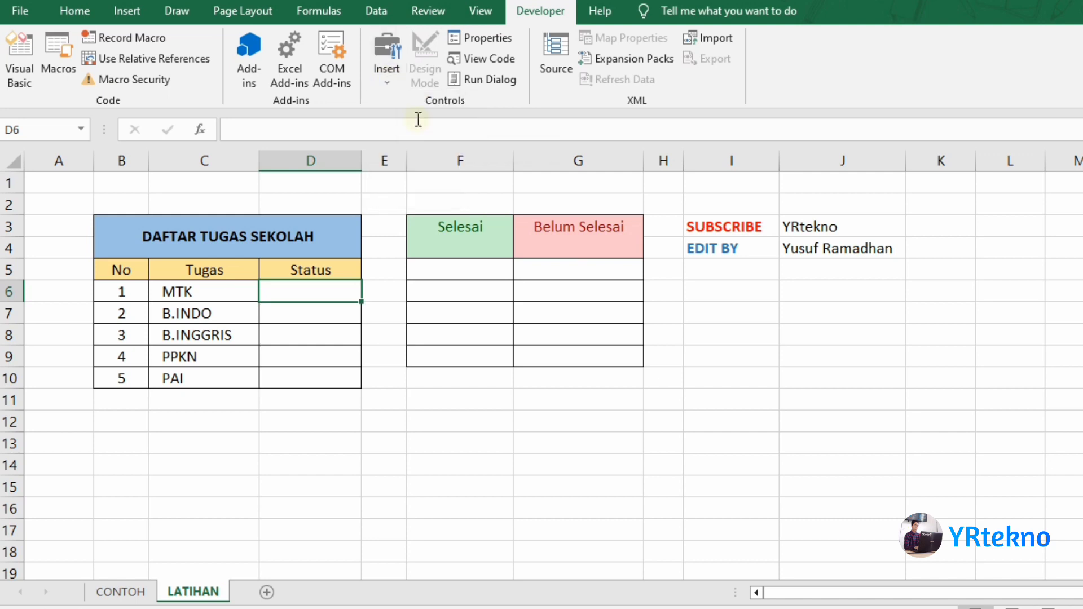
pyautogui.click(294, 288)
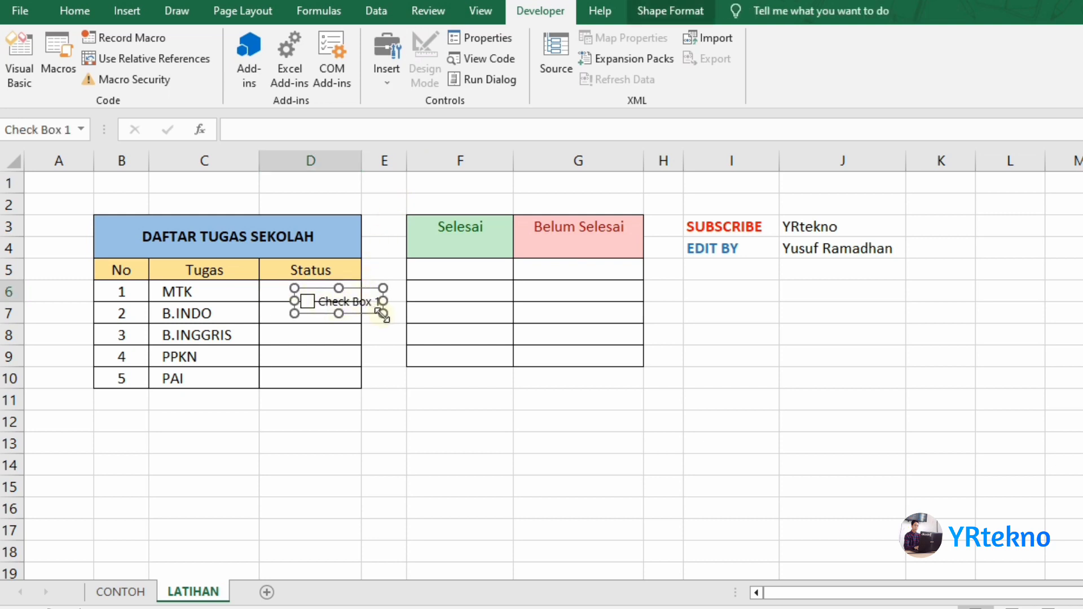
pyautogui.moveTo(381, 314); pyautogui.dragTo(331, 282)
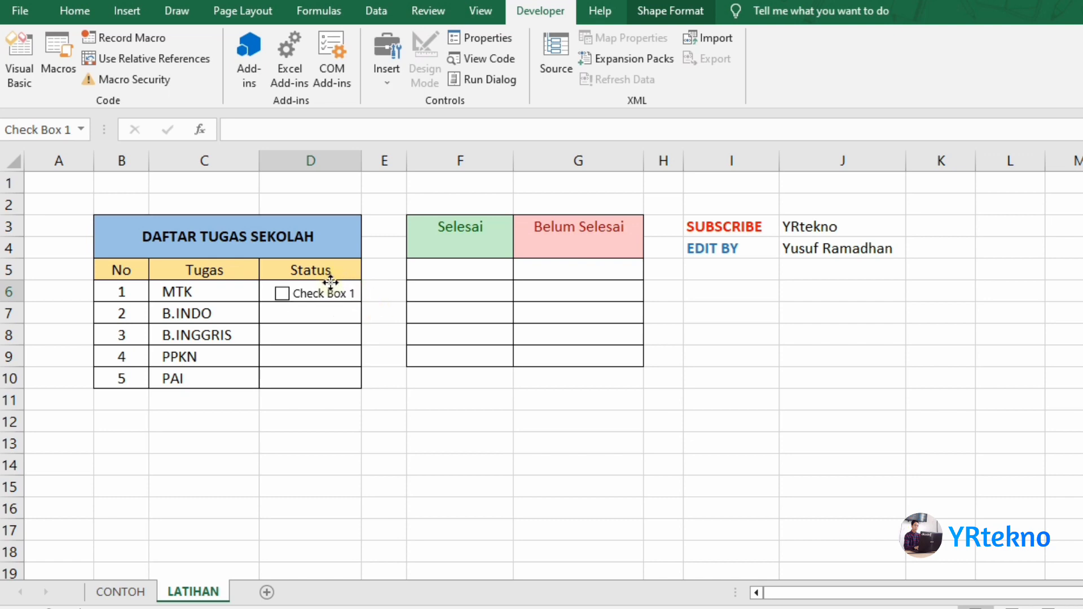
pyautogui.moveTo(331, 281); pyautogui.dragTo(329, 282)
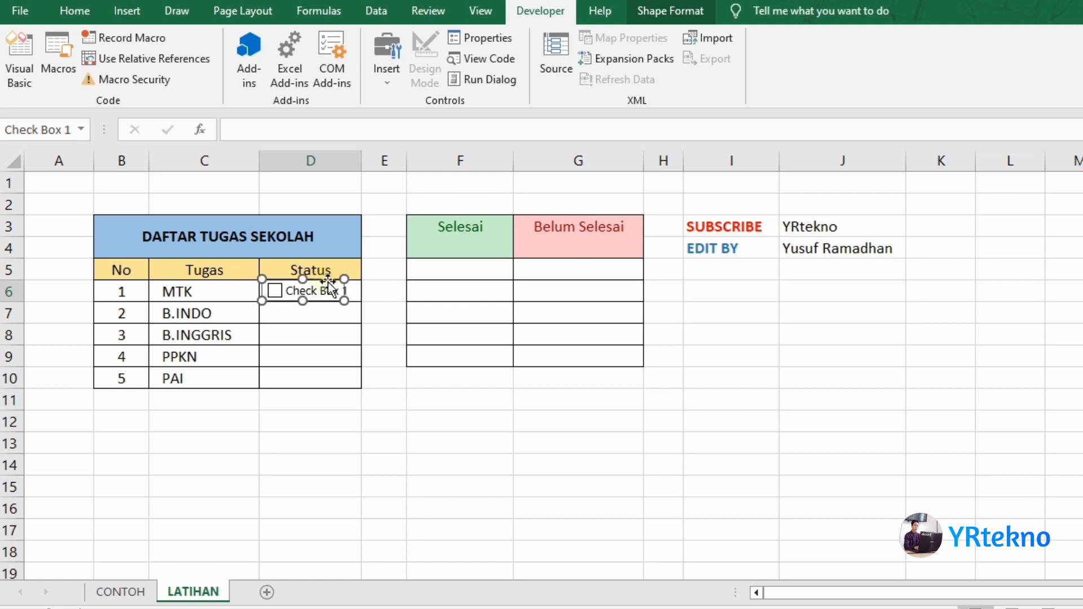
# - Change the check box label to Selesai and centre it within D6
pyautogui.click(338, 290)
pyautogui.click(339, 291)
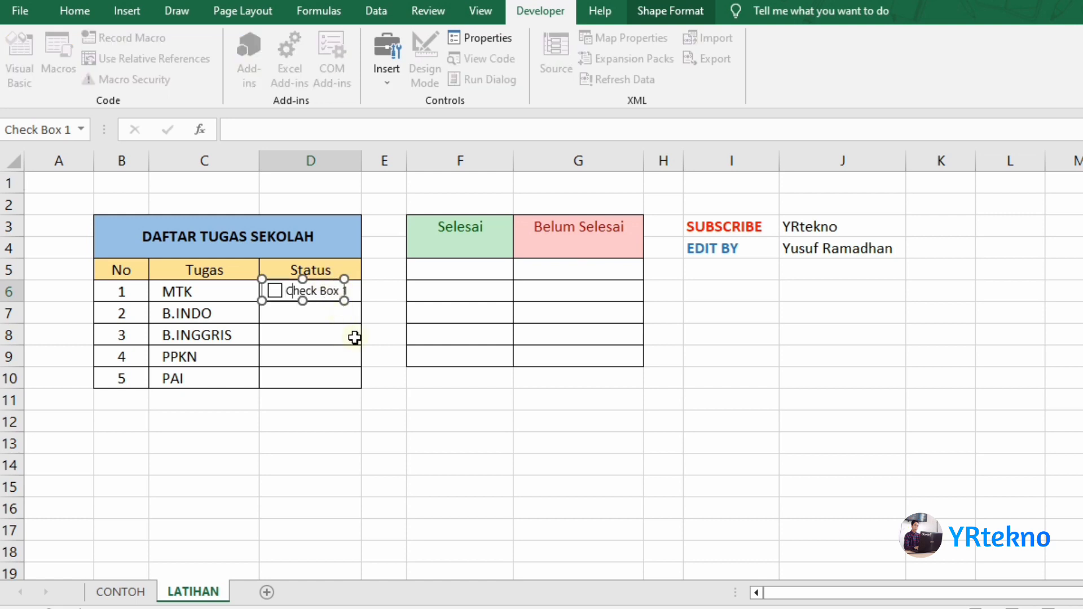
pyautogui.press('End')
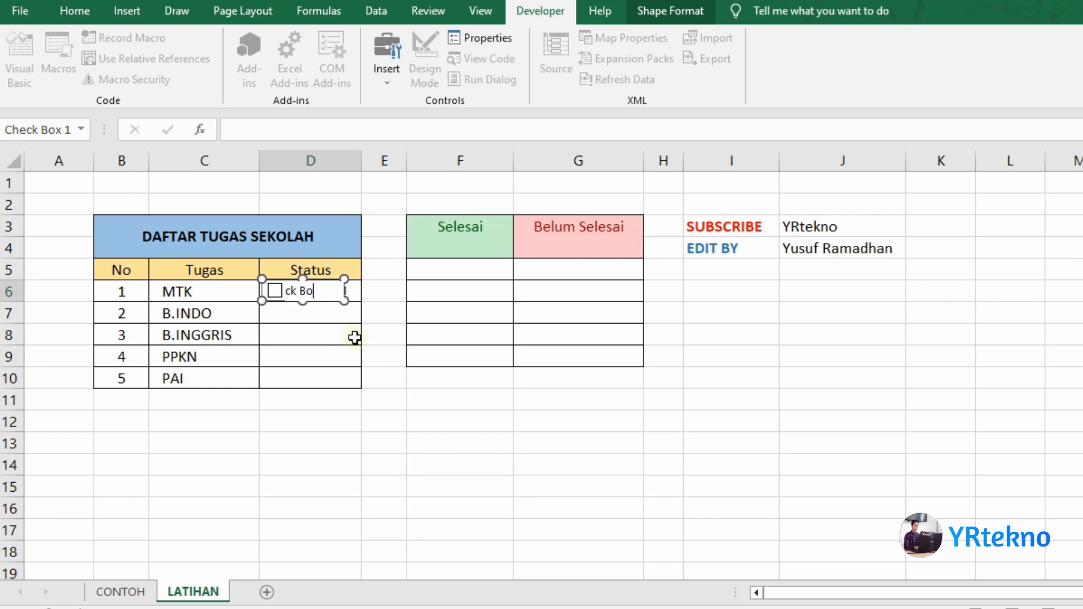
pyautogui.press('BackSpace')
pyautogui.press('BackSpace')
pyautogui.press('BackSpace')
pyautogui.write('Selesai')
pyautogui.moveTo(343, 291)
pyautogui.mouseDown()
pyautogui.moveTo(357, 291)
pyautogui.moveTo(337, 278)
pyautogui.moveTo(350, 290)
pyautogui.mouseUp()
pyautogui.keyDown('ctrl'); pyautogui.click(346, 286); pyautogui.keyUp('ctrl')
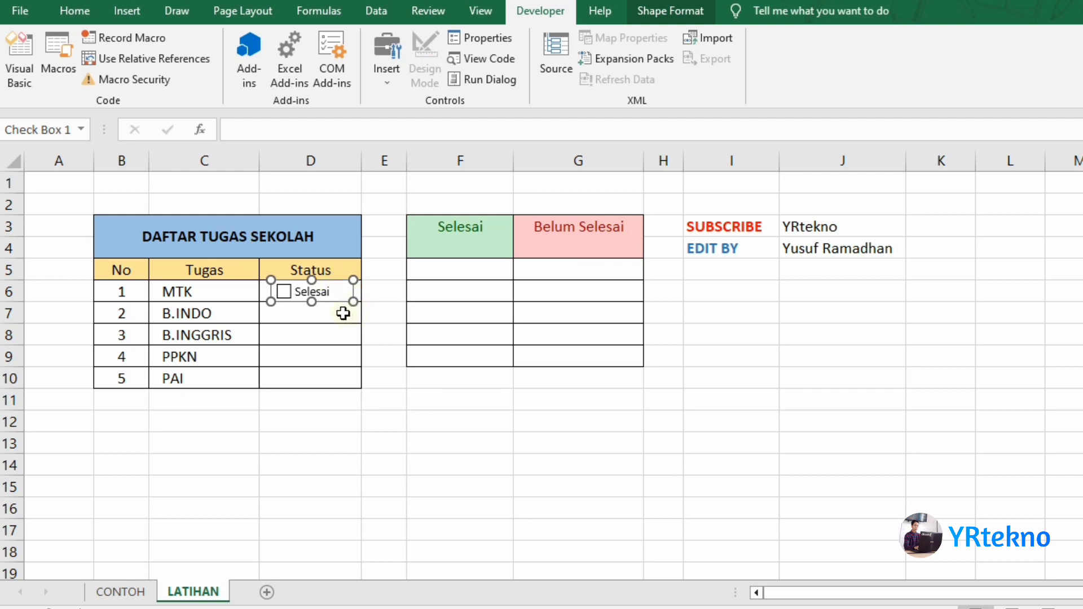
pyautogui.click(344, 313)
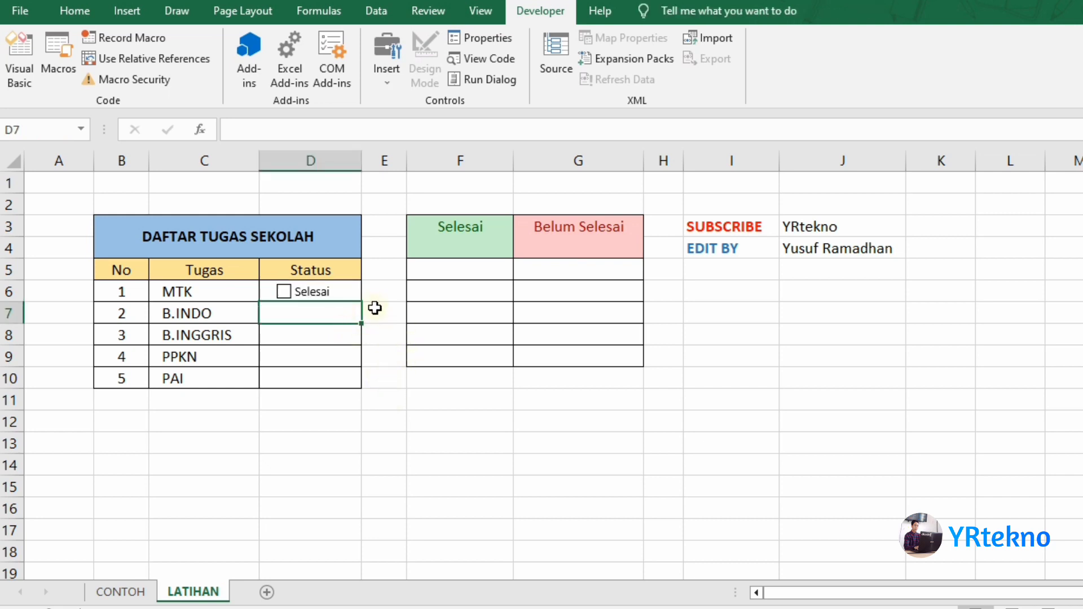
# - Fill the D6 check box down through D10 so every task row gets one
pyautogui.click(359, 293)
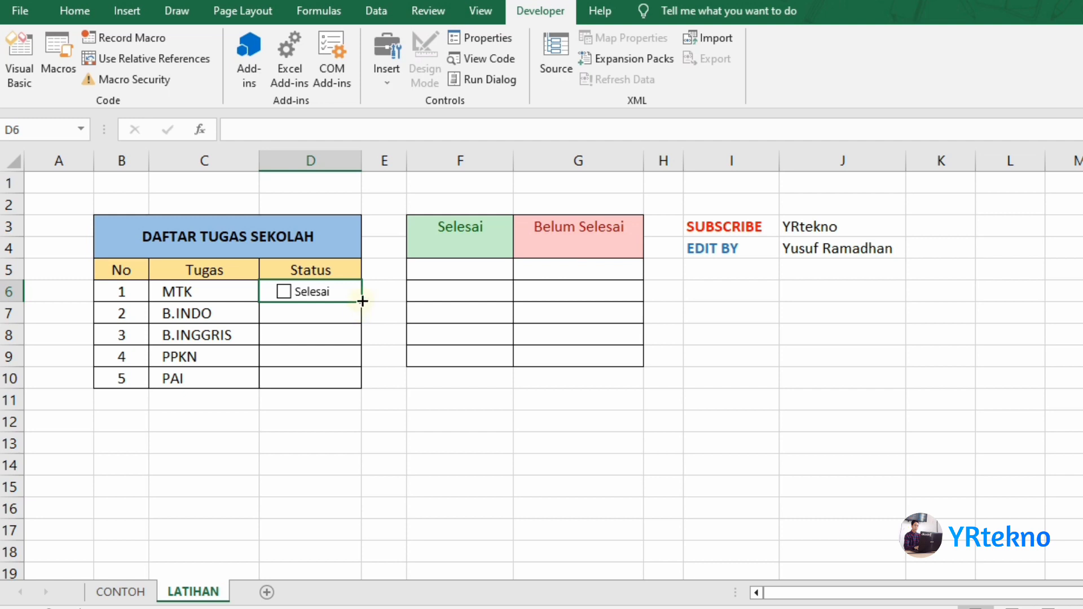
pyautogui.moveTo(362, 302); pyautogui.dragTo(364, 382)
pyautogui.click(446, 402)
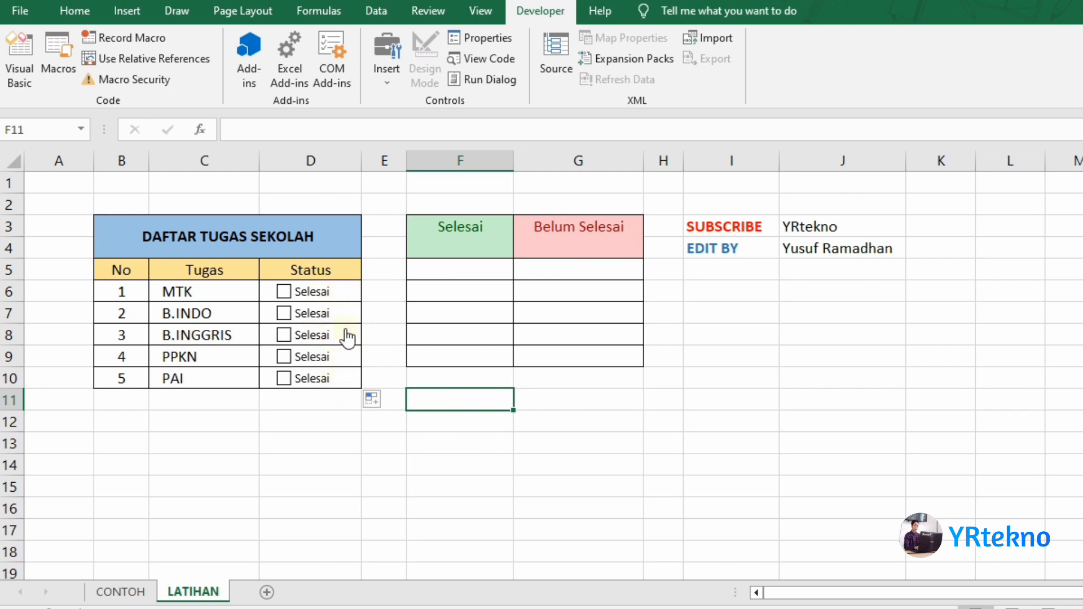
# - Link the MTK check box to $D$6 and the B.INDO check box to $D$7
pyautogui.rightClick(315, 295)
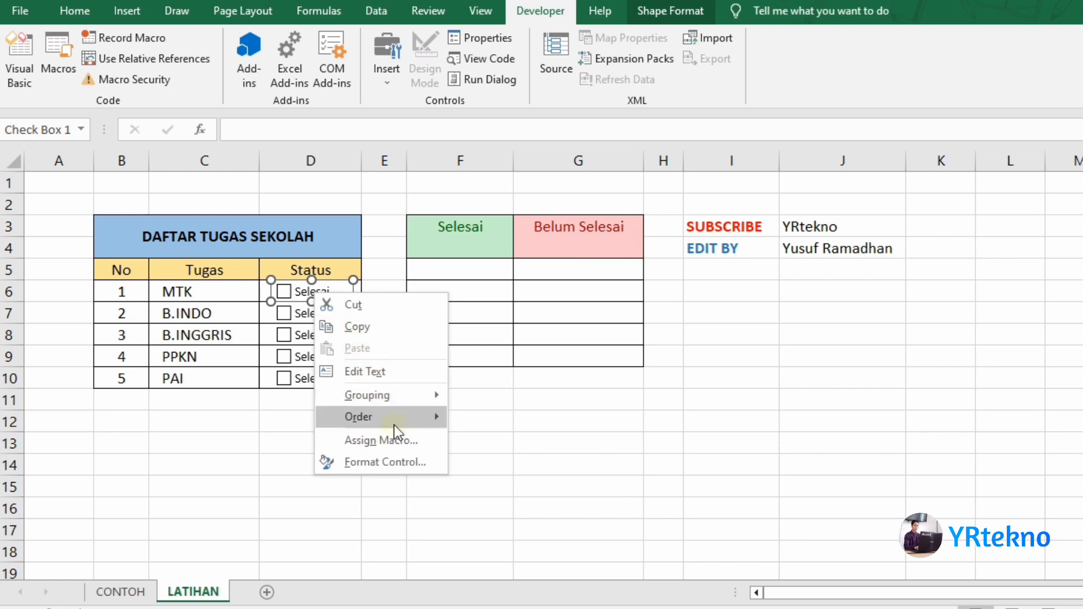
pyautogui.click(375, 462)
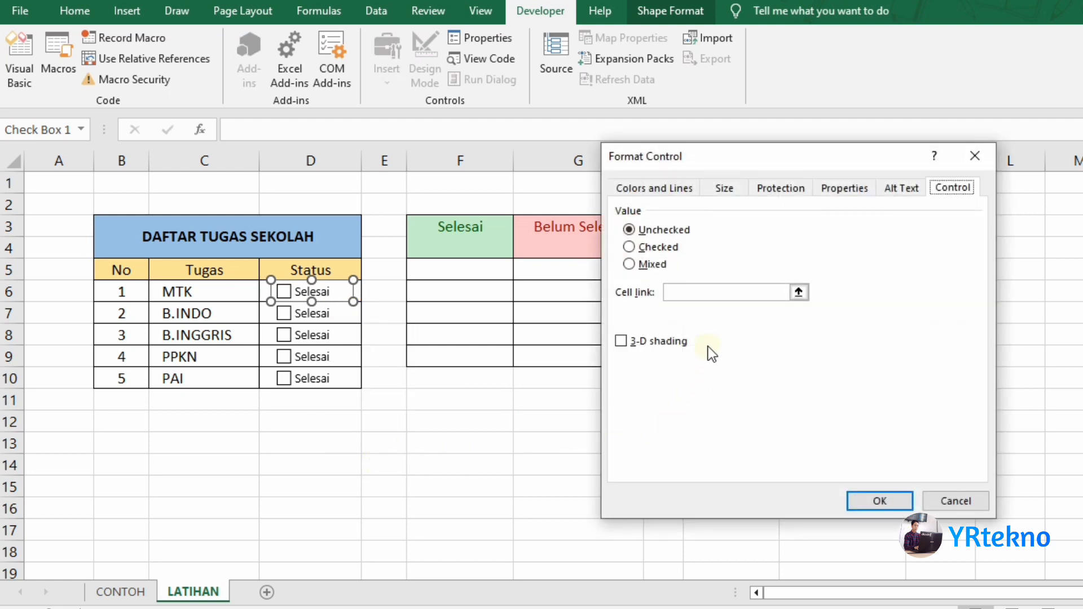
pyautogui.click(704, 293)
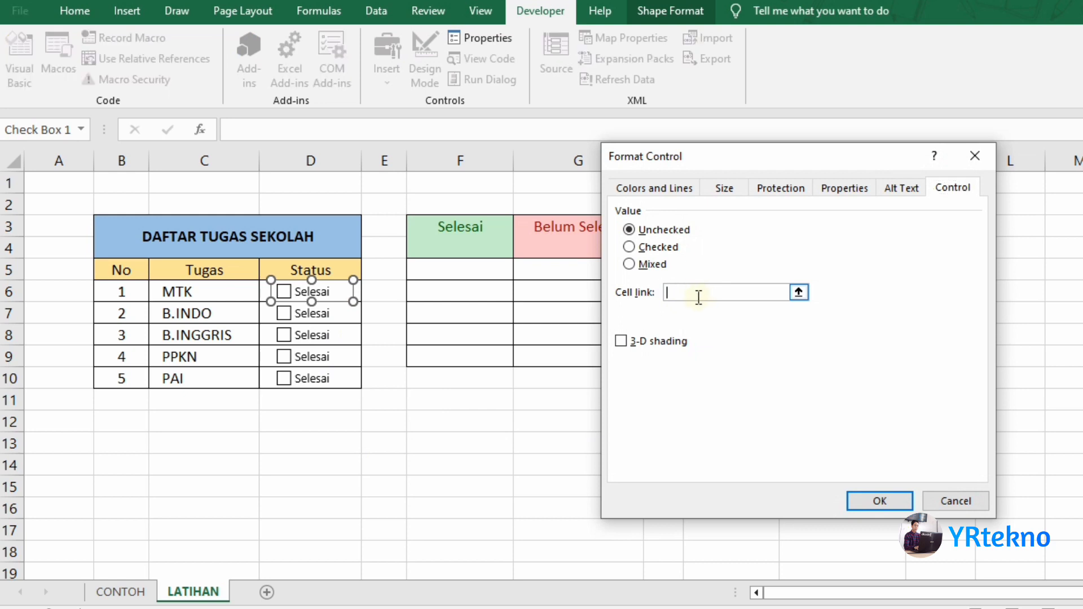
pyautogui.click(359, 291)
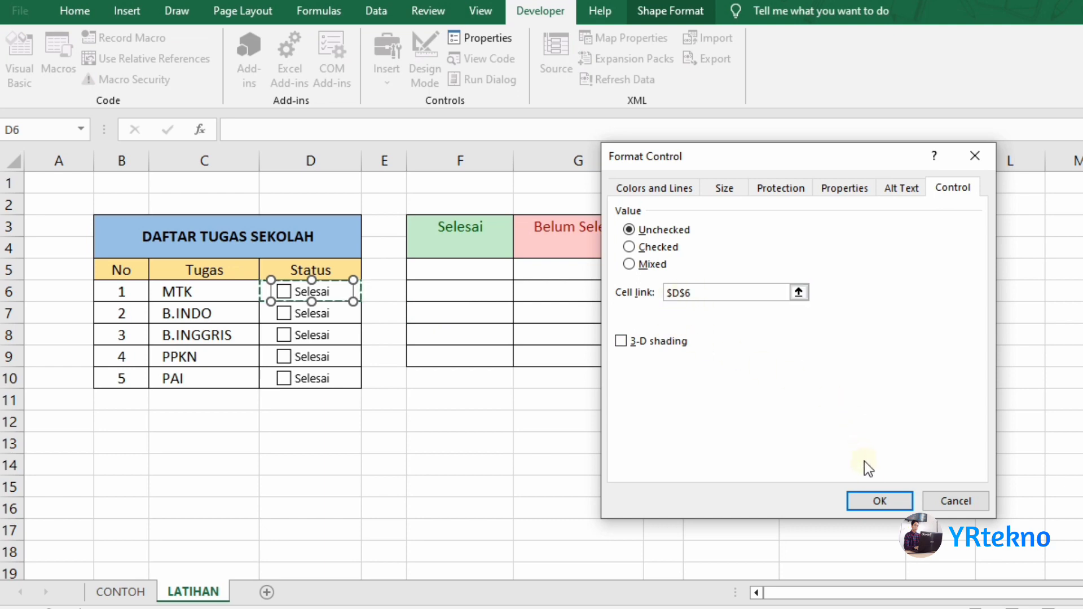
pyautogui.click(879, 502)
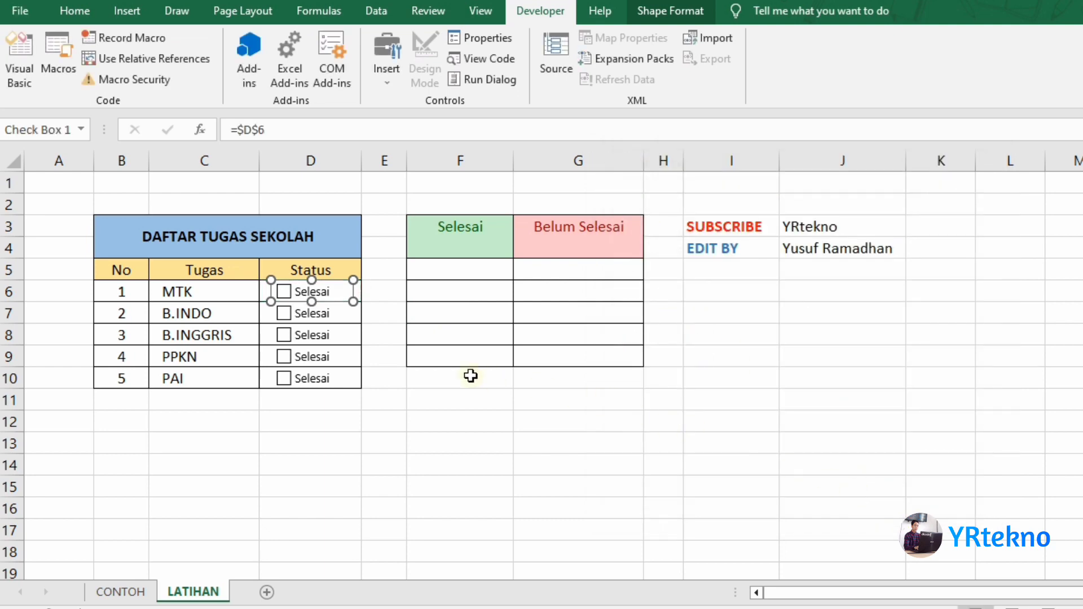
pyautogui.rightClick(319, 321)
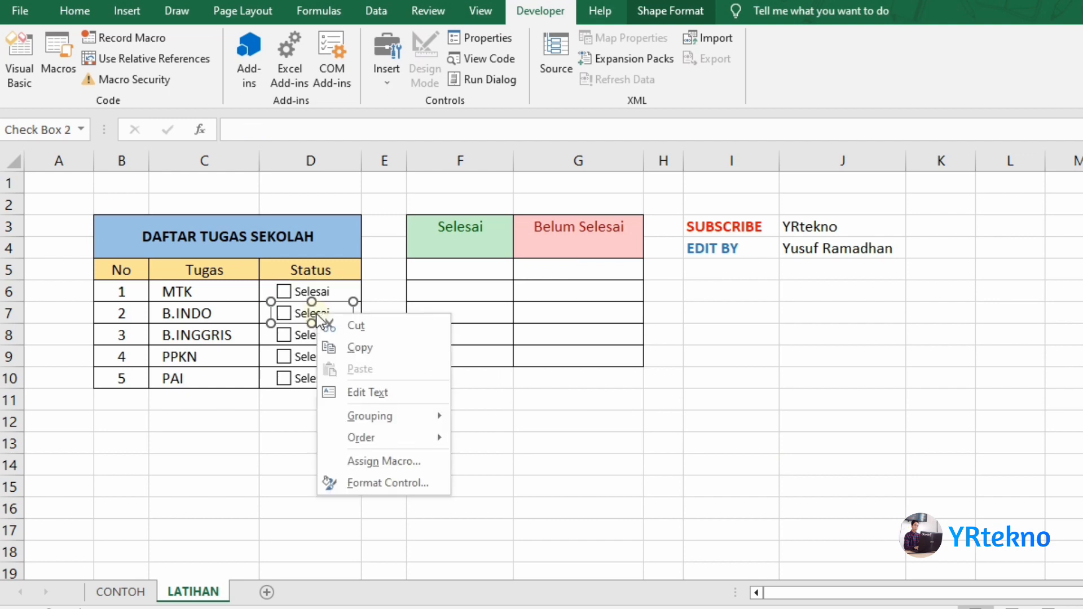
pyautogui.click(392, 488)
pyautogui.click(708, 293)
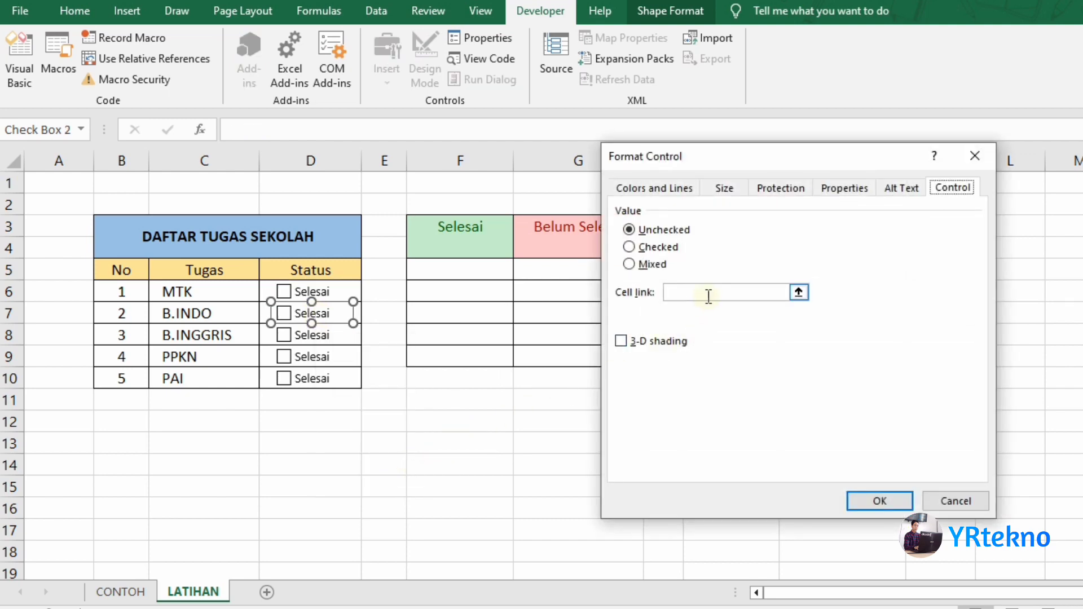
pyautogui.click(357, 312)
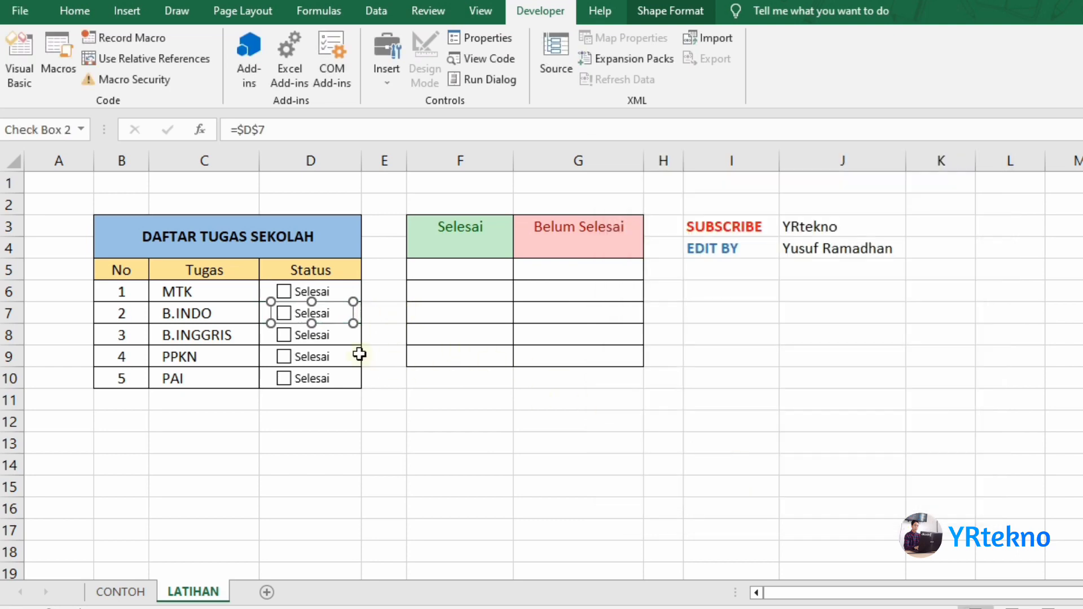
# - Link the B.INGGRIS check box to $D$8 and the PPKN check box to $D$9
pyautogui.rightClick(310, 334)
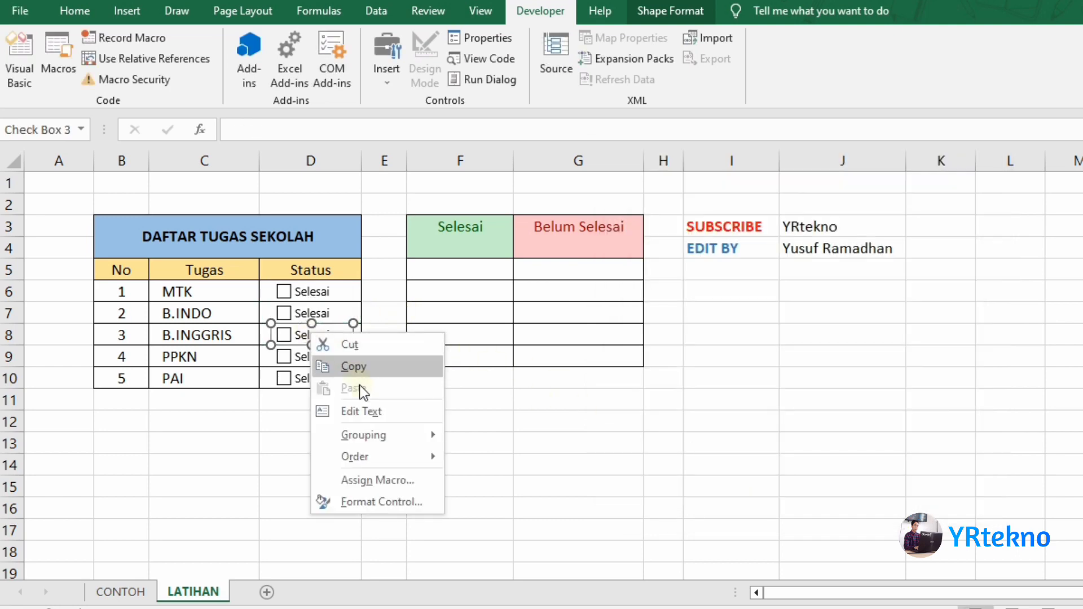
pyautogui.click(381, 502)
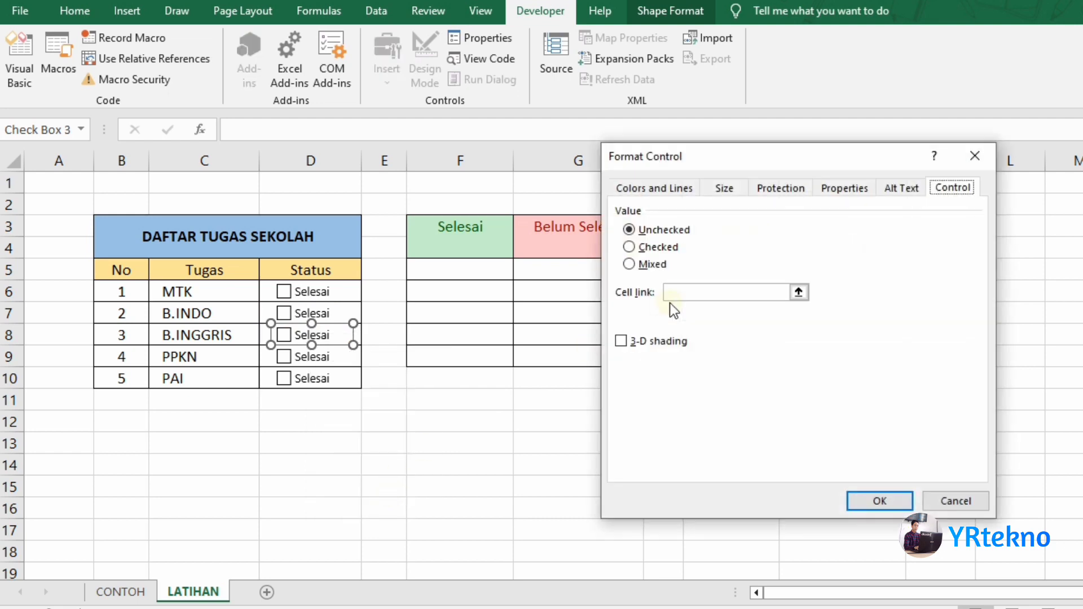
pyautogui.click(359, 336)
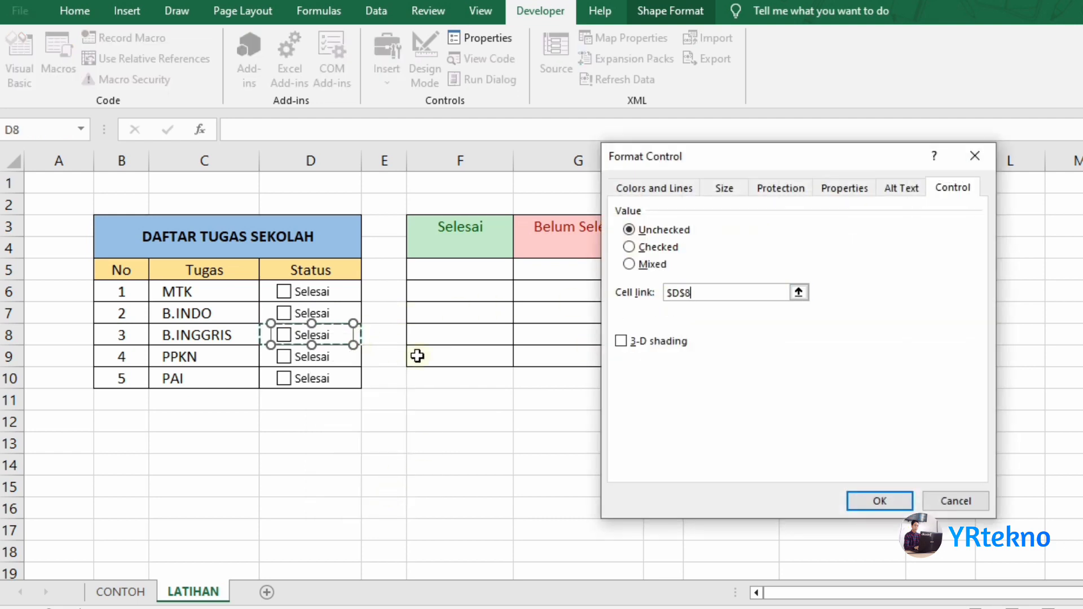
pyautogui.click(869, 503)
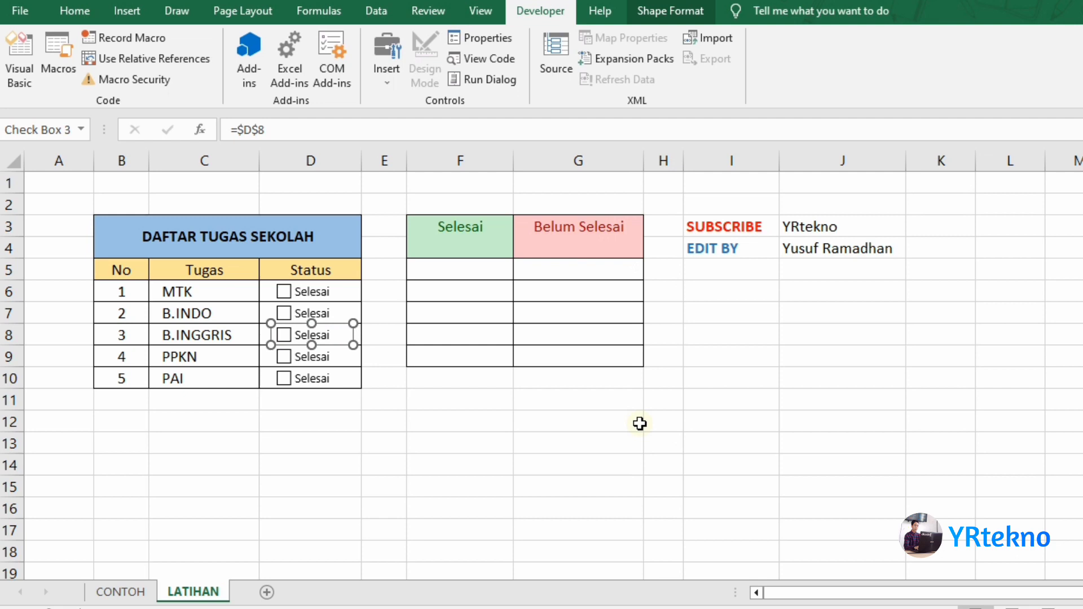
pyautogui.rightClick(324, 356)
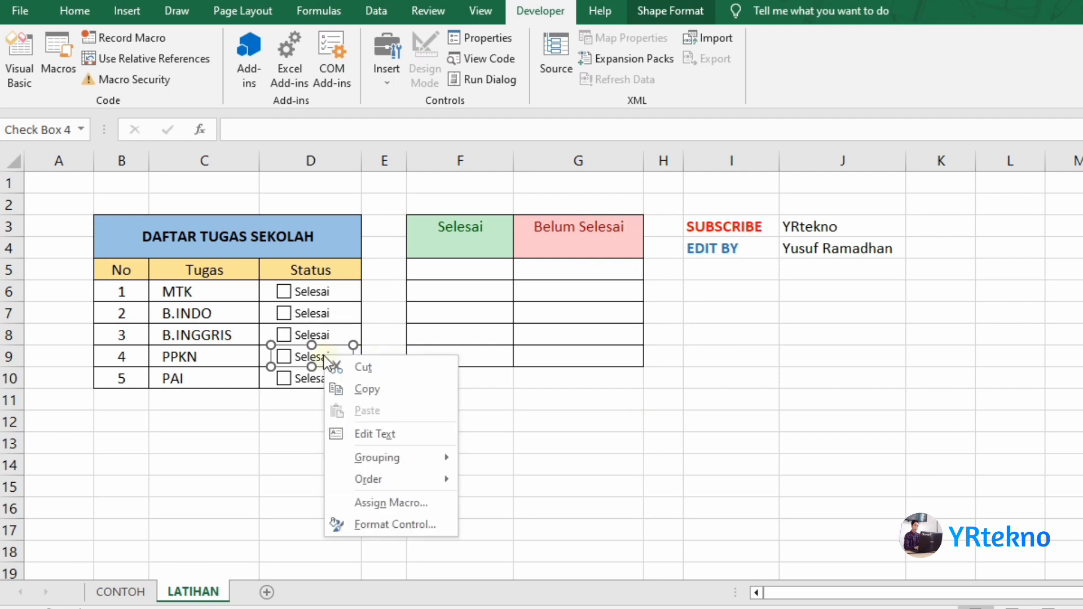
pyautogui.click(437, 526)
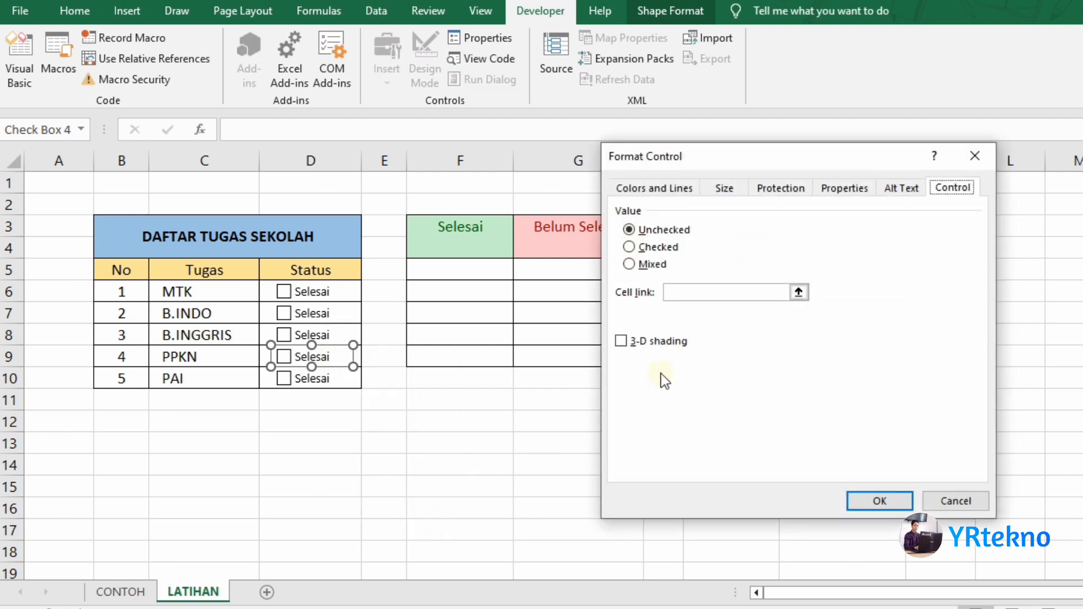
pyautogui.click(698, 292)
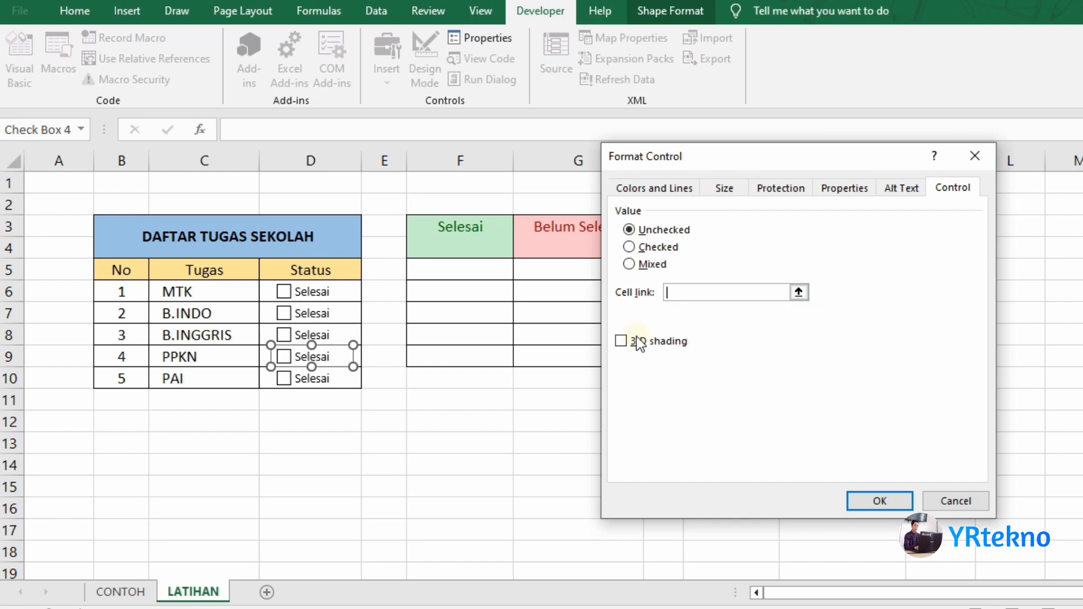
pyautogui.click(361, 360)
pyautogui.click(880, 501)
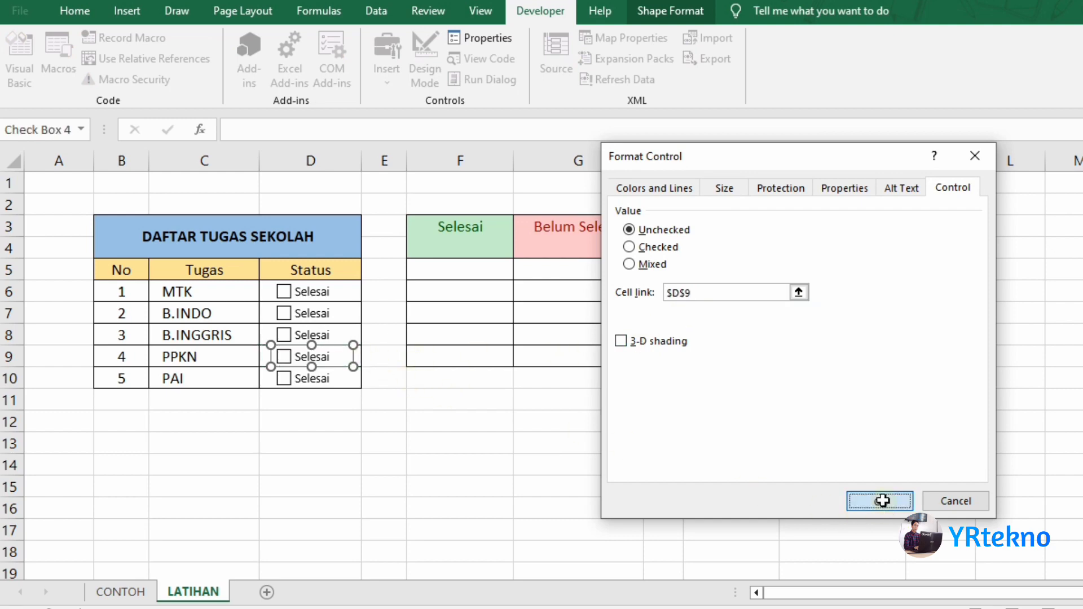
# - Link the PAI check box to $D$10
pyautogui.rightClick(314, 379)
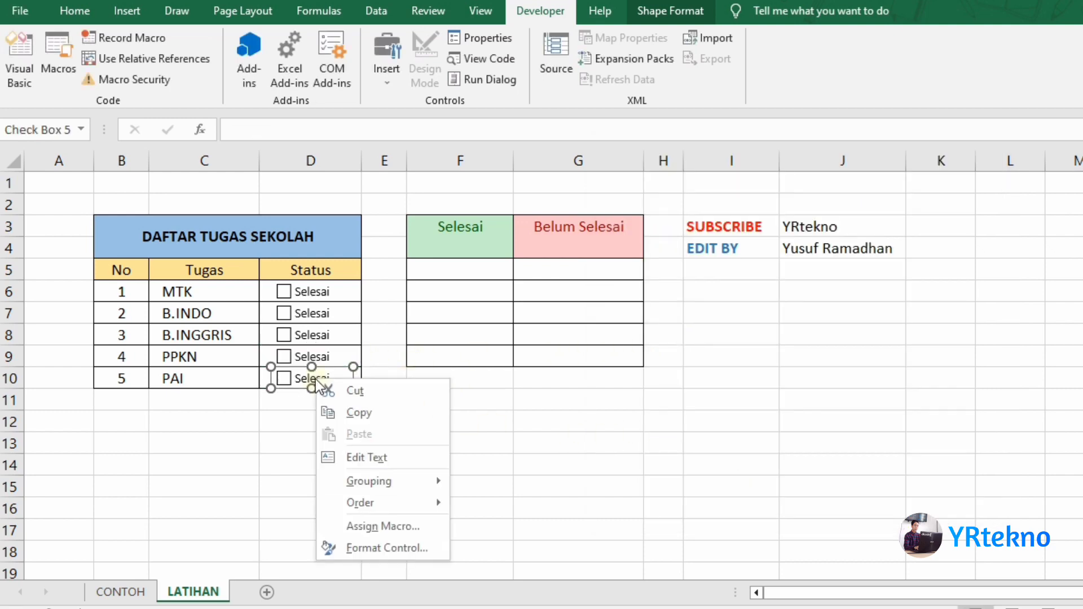
pyautogui.click(416, 548)
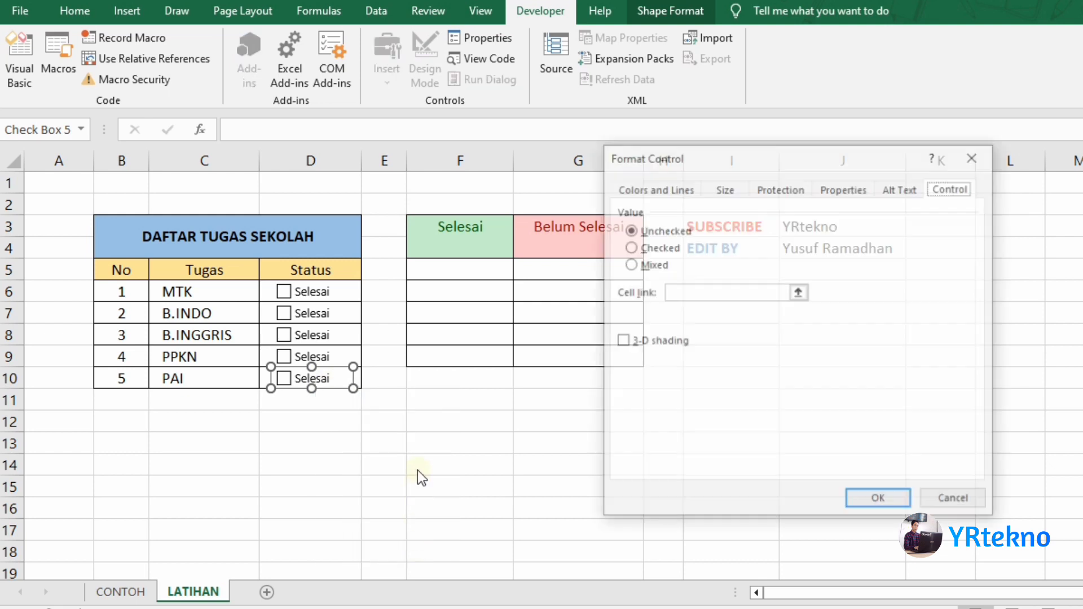
pyautogui.click(686, 296)
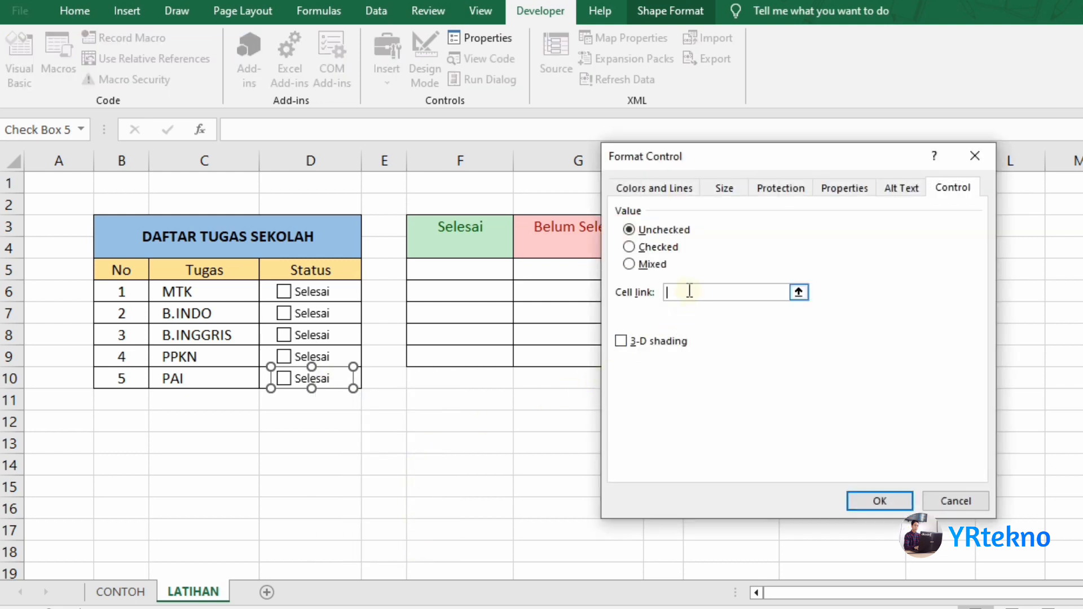
pyautogui.click(358, 375)
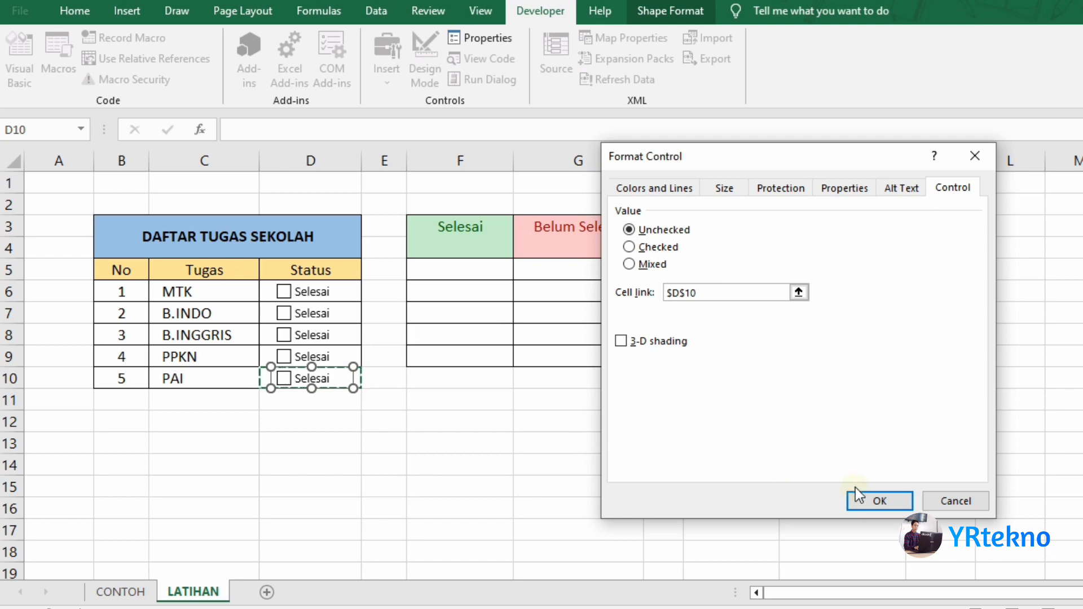
pyautogui.click(880, 501)
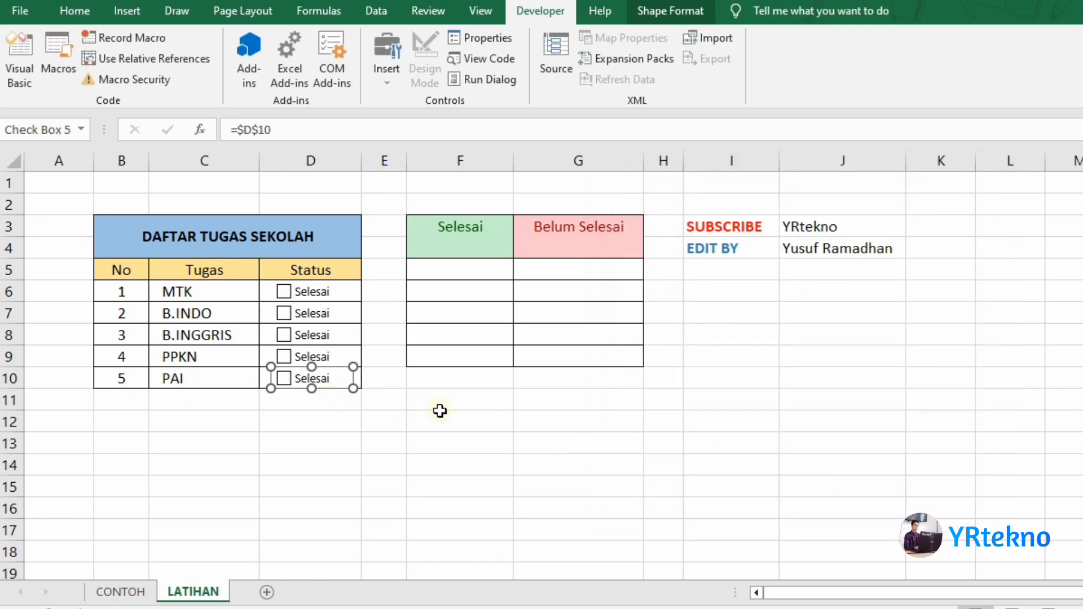
pyautogui.click(441, 403)
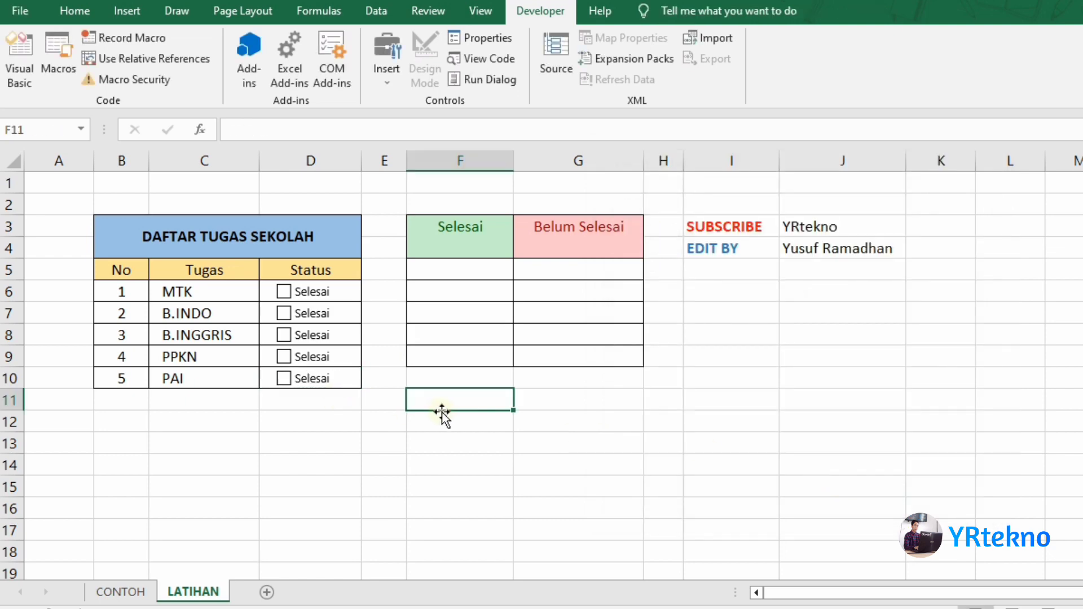
# - Tick the MTK, B.INDO, B.INGGRIS, PPKN and PAI check boxes so D6:D10 read TRUE
pyautogui.click(76, 9)
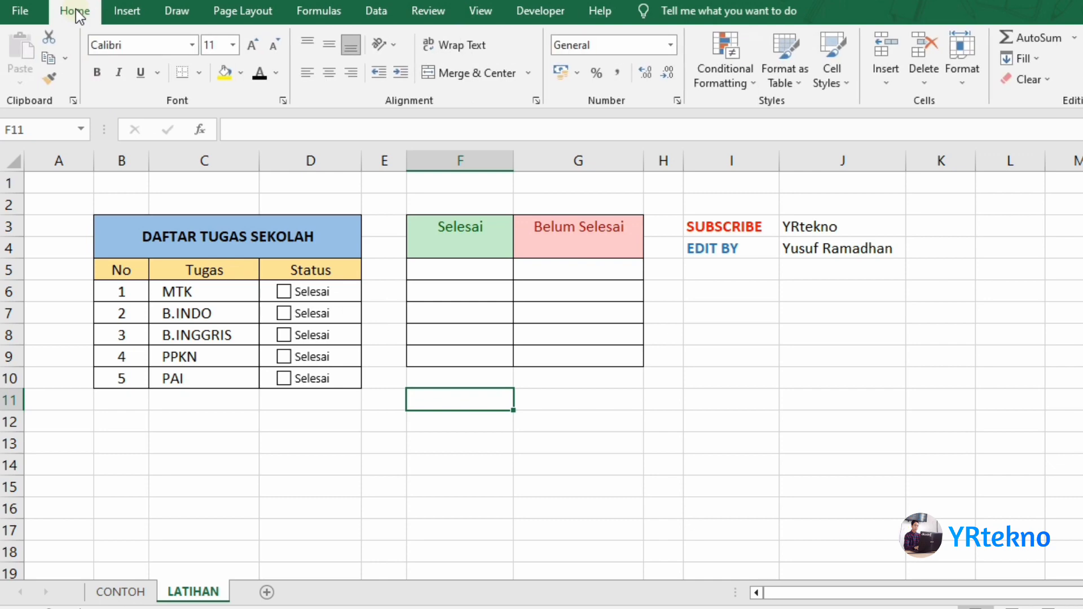
pyautogui.click(533, 452)
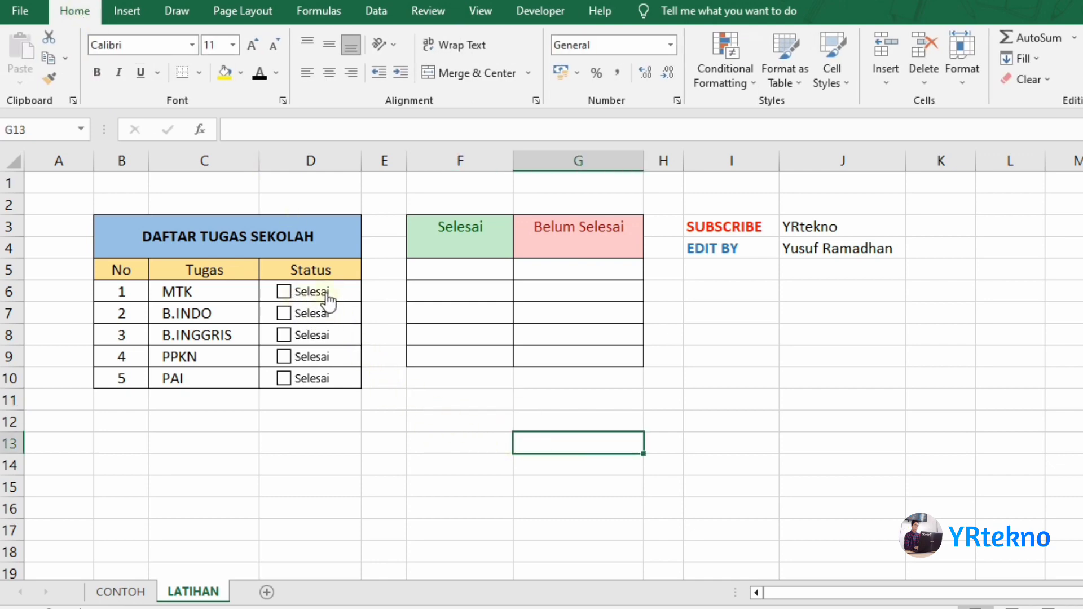
pyautogui.click(289, 294)
pyautogui.click(284, 313)
pyautogui.click(284, 335)
pyautogui.click(284, 357)
pyautogui.click(283, 378)
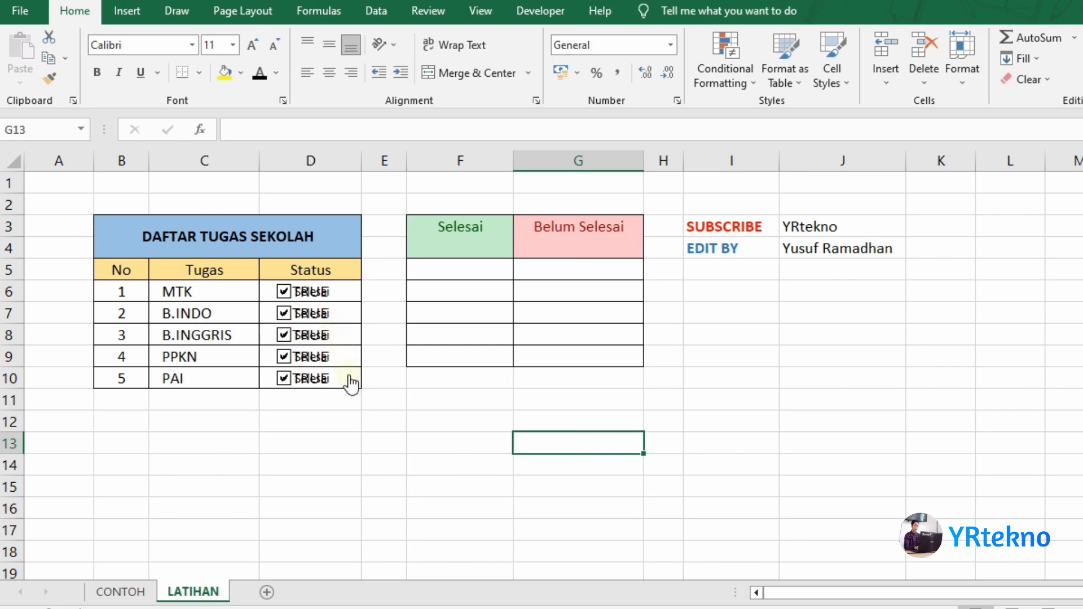
# - Set the font colour of D6:D10 to white to hide the TRUE/FALSE values
pyautogui.moveTo(358, 385); pyautogui.dragTo(321, 293)
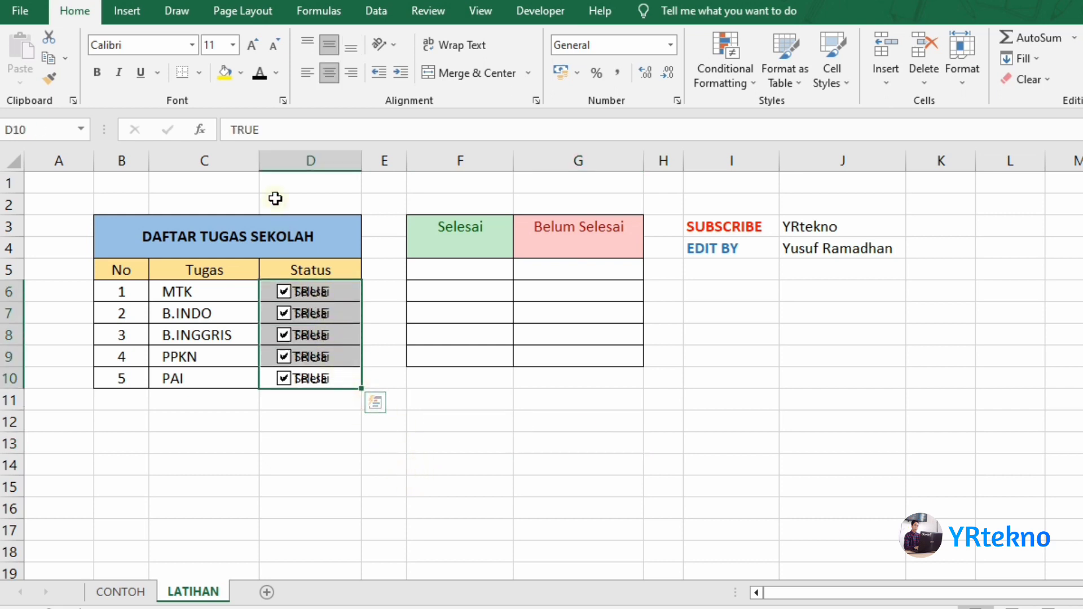
pyautogui.click(276, 82)
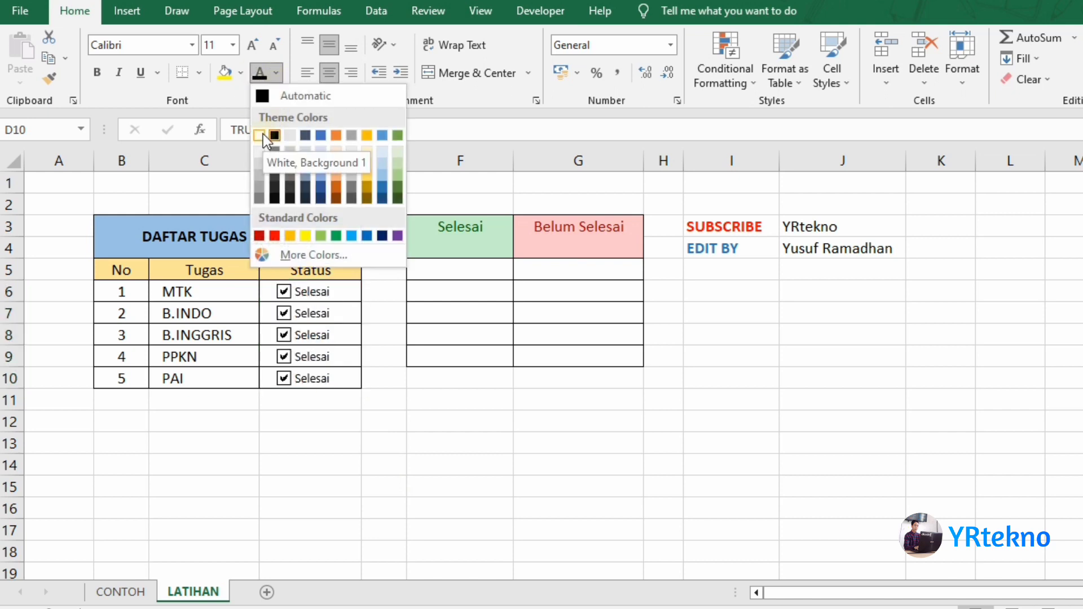
pyautogui.click(263, 134)
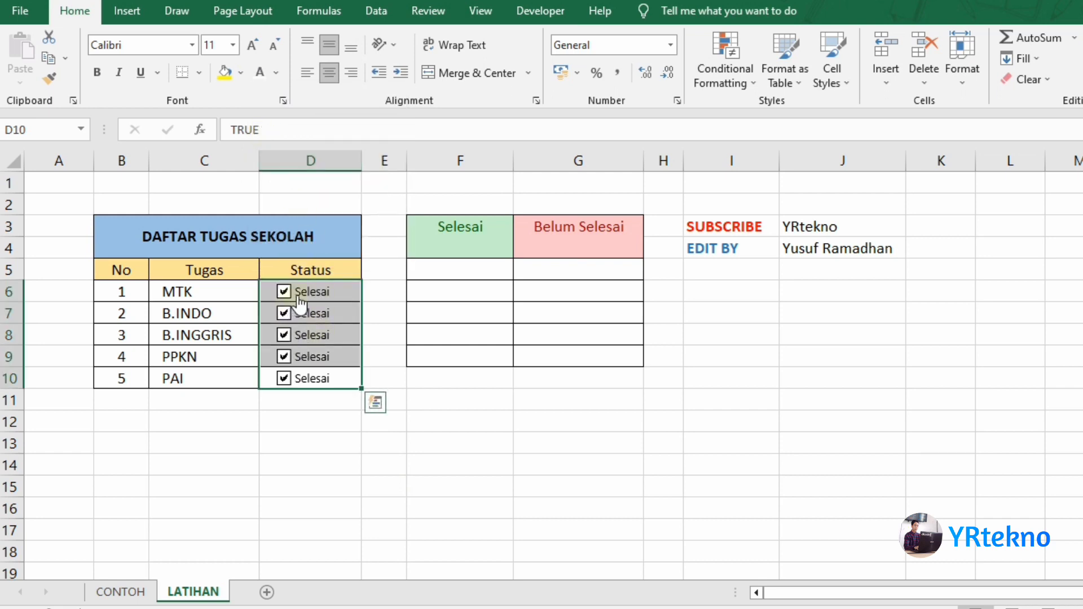
pyautogui.click(374, 294)
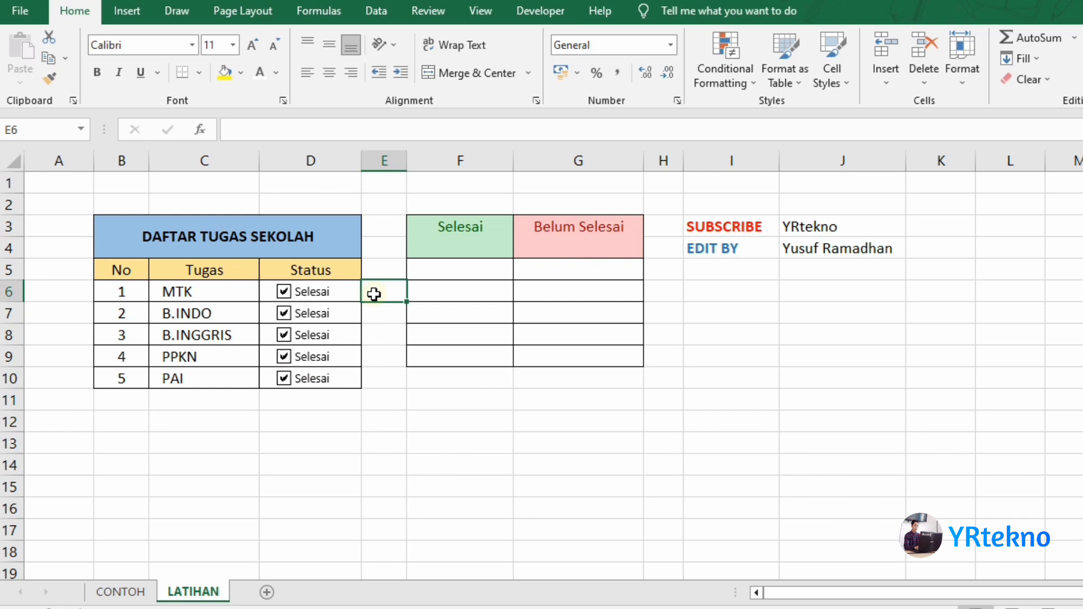
# - Untick all five task check boxes: MTK, B.INDO, B.INGGRIS, PPKN and PAI
pyautogui.click(284, 291)
pyautogui.click(284, 313)
pyautogui.click(284, 336)
pyautogui.click(284, 356)
pyautogui.click(284, 379)
pyautogui.click(388, 396)
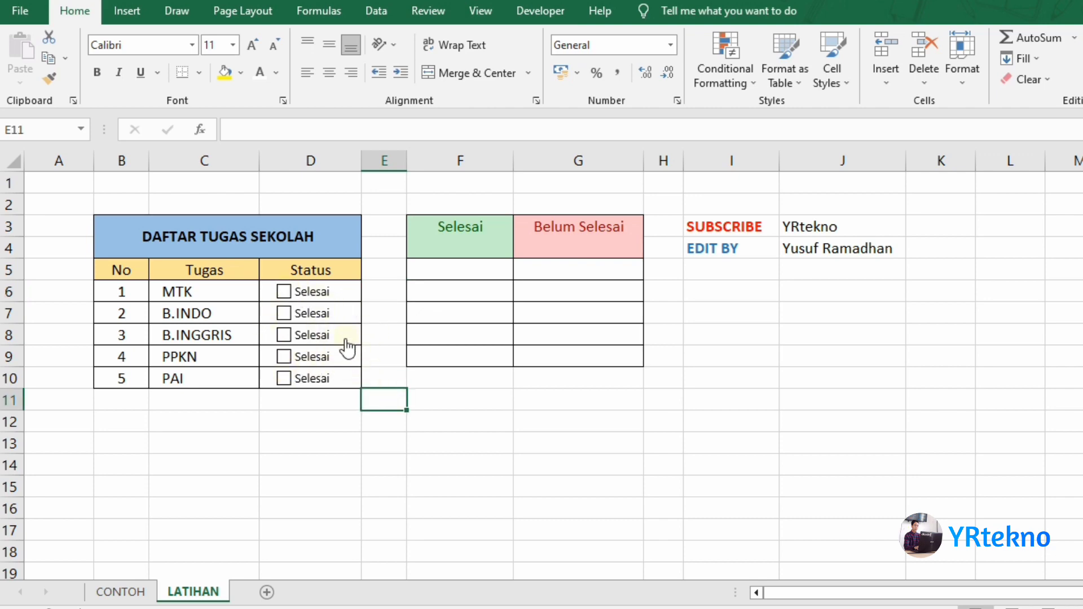
# - Tick MTK again and begin F5's formula as =IF(D6=TRUE;VLOOKUP(C6;
pyautogui.click(452, 268)
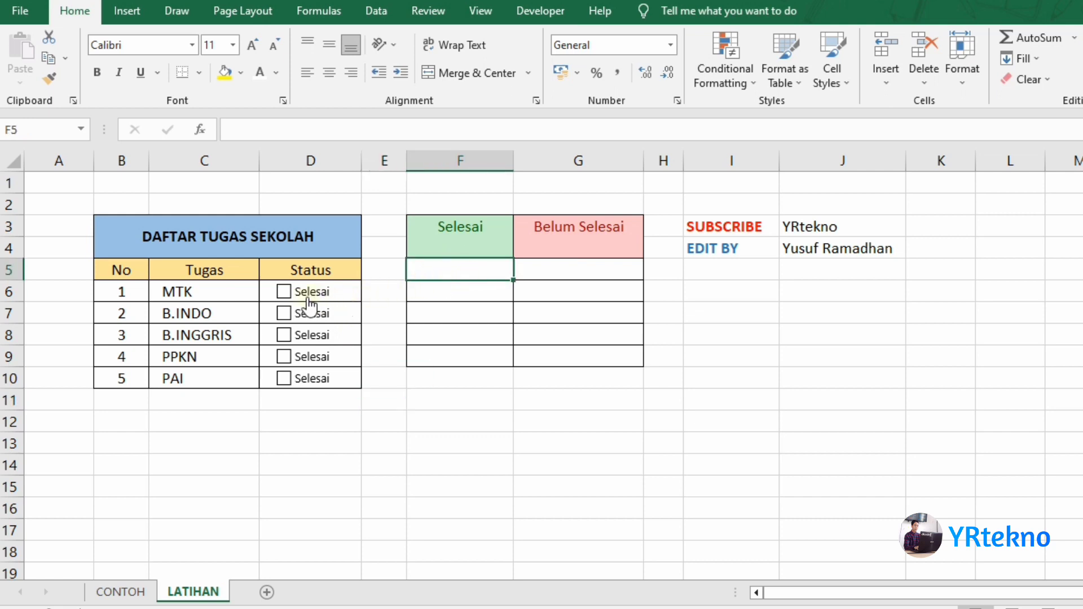
pyautogui.click(285, 291)
pyautogui.write('=I')
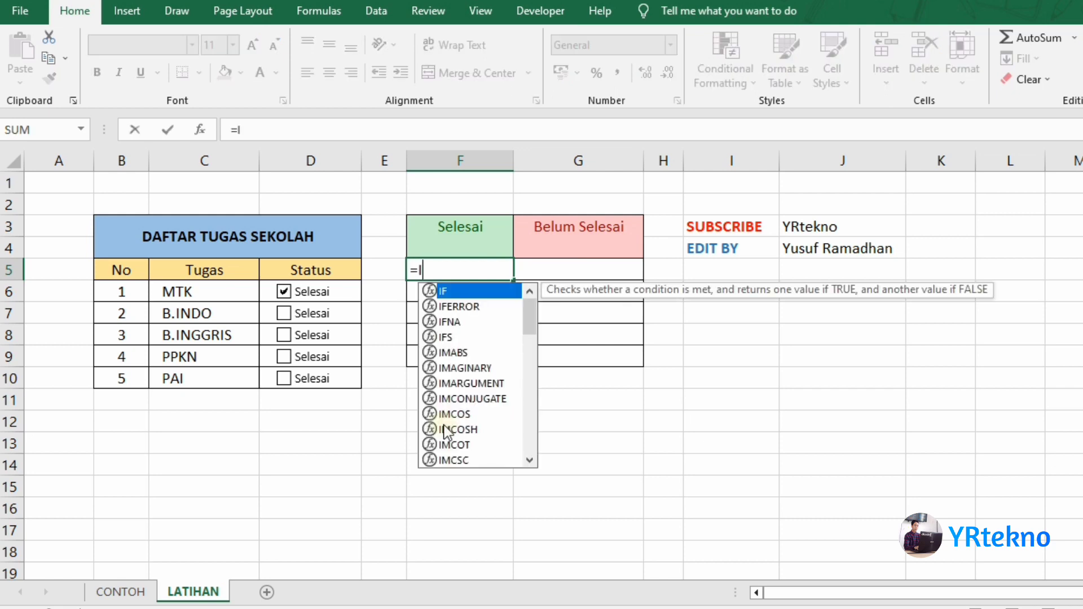
pyautogui.write('F')
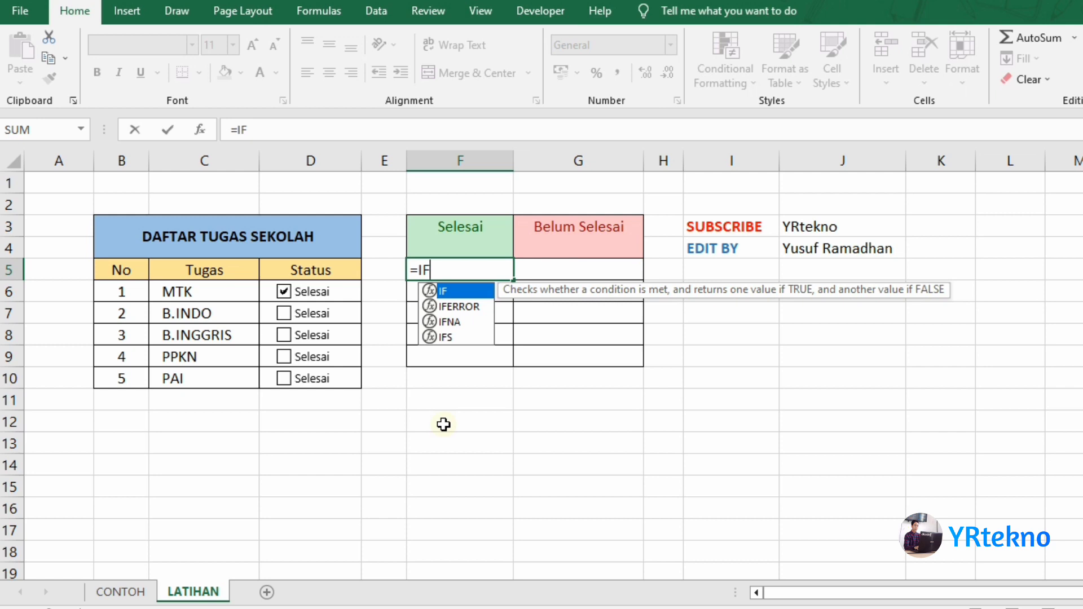
pyautogui.write('(')
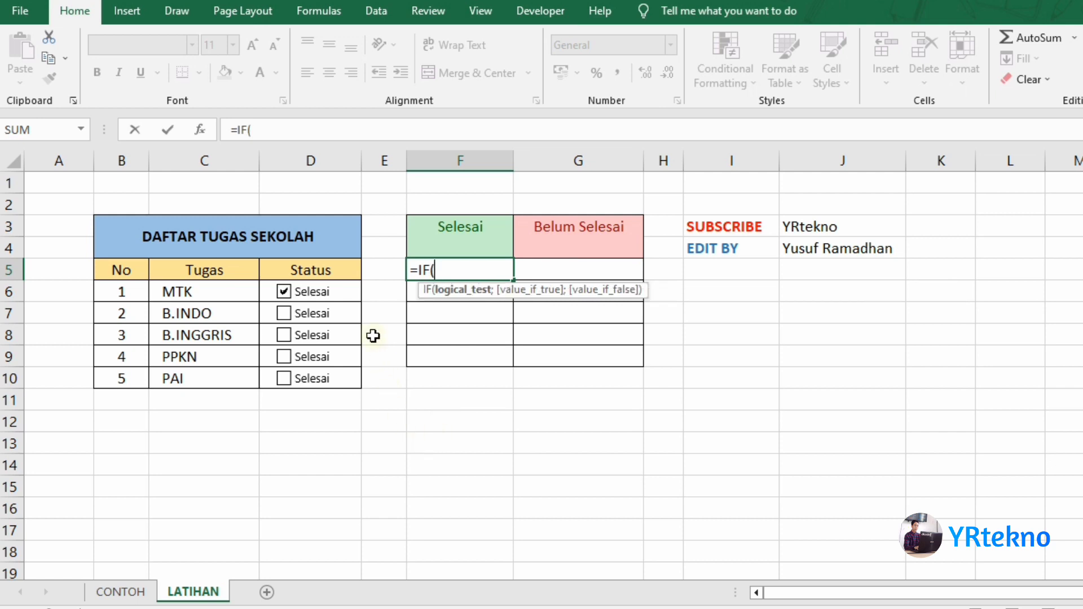
pyautogui.click(357, 294)
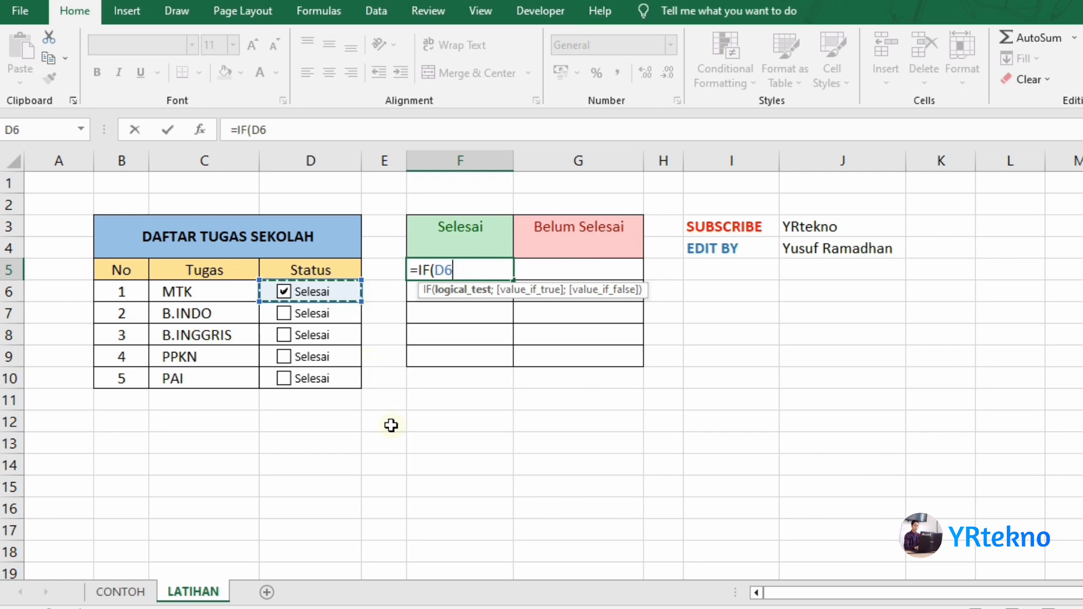
pyautogui.write('=')
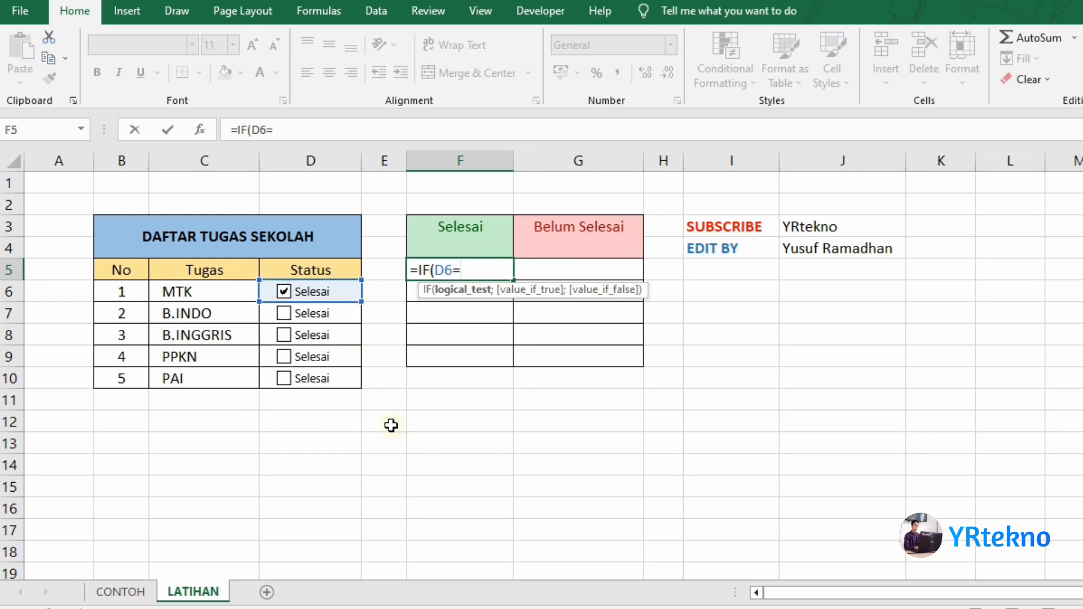
pyautogui.write('TR')
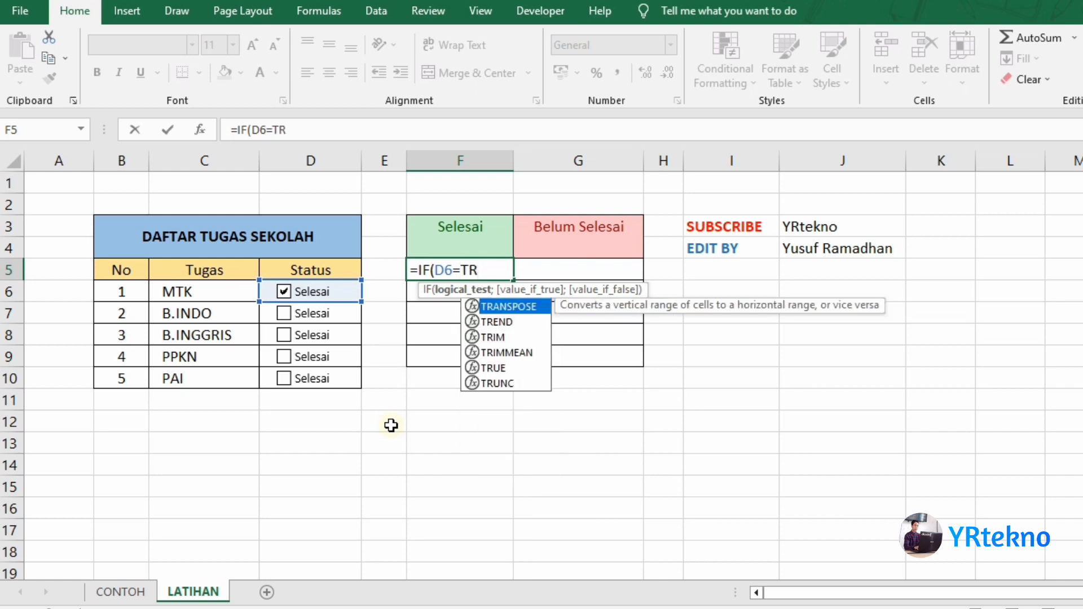
pyautogui.write('UE')
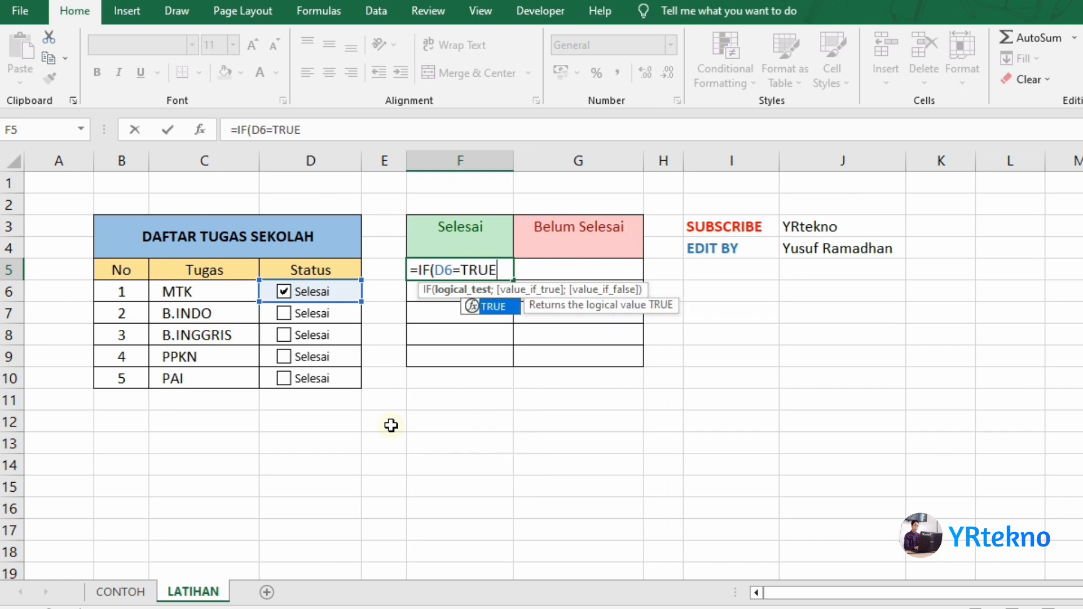
pyautogui.write(';V')
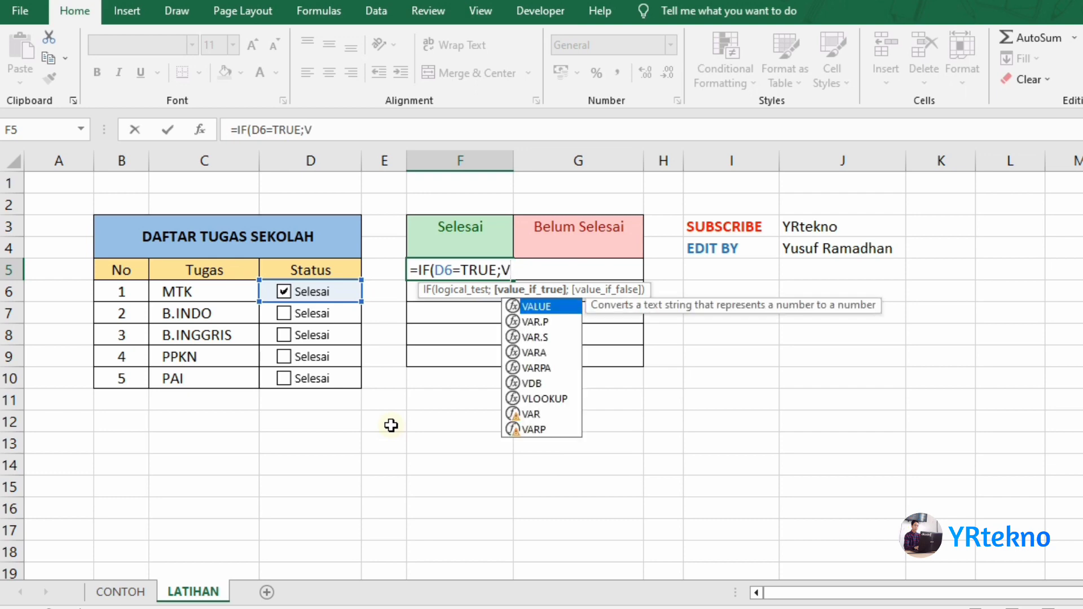
pyautogui.write('LO')
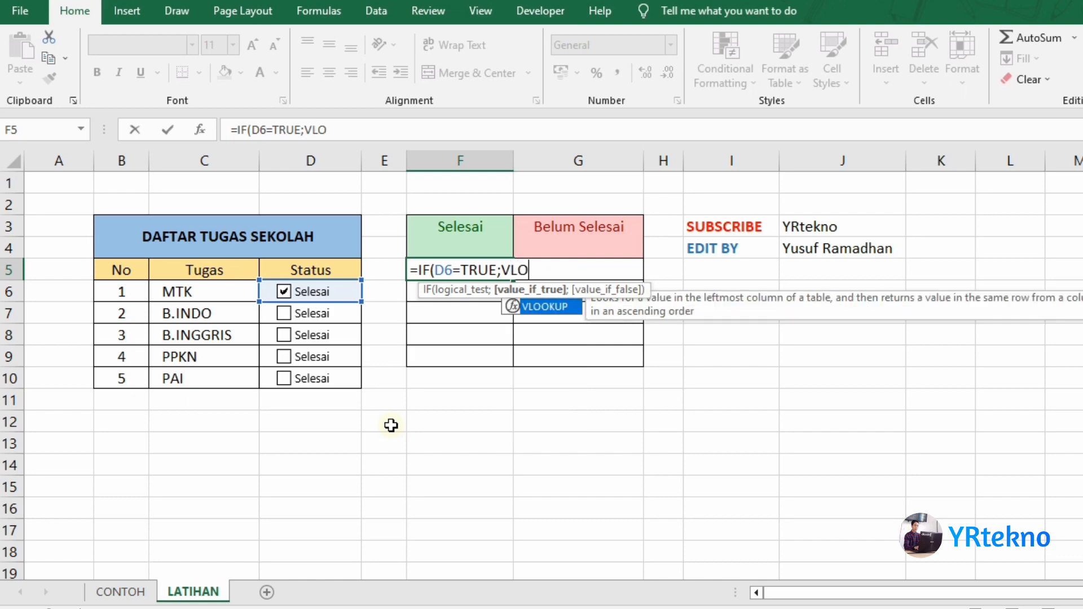
pyautogui.write('OKUP')
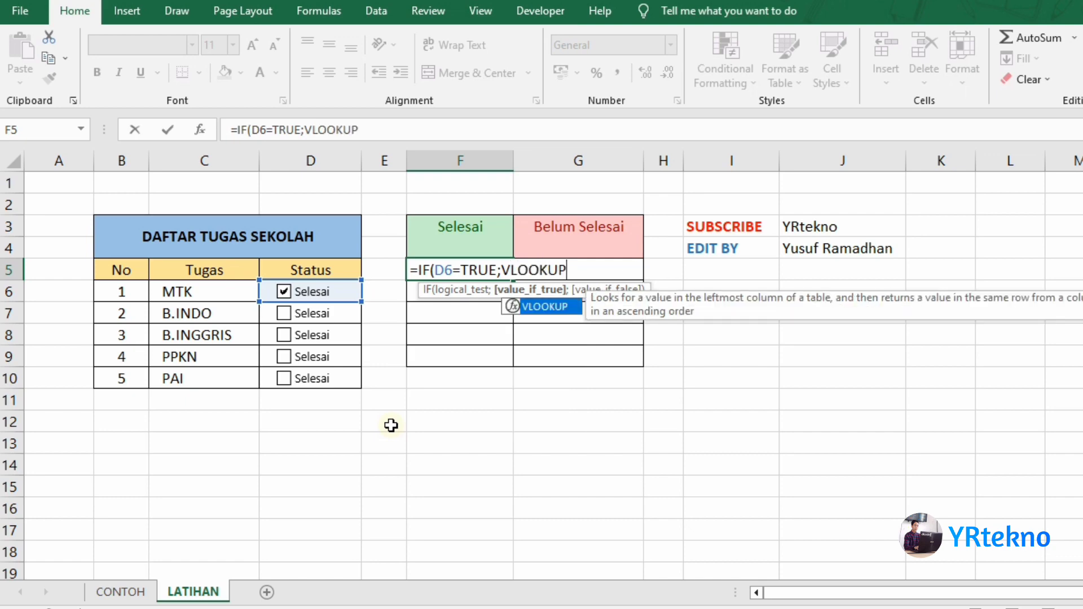
pyautogui.write('(')
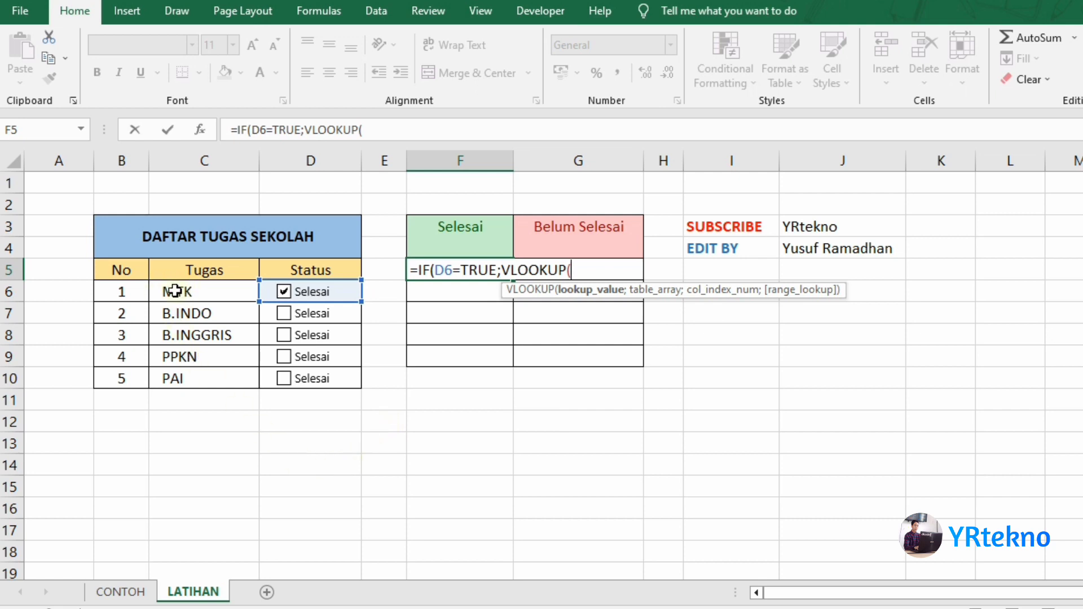
pyautogui.click(183, 290)
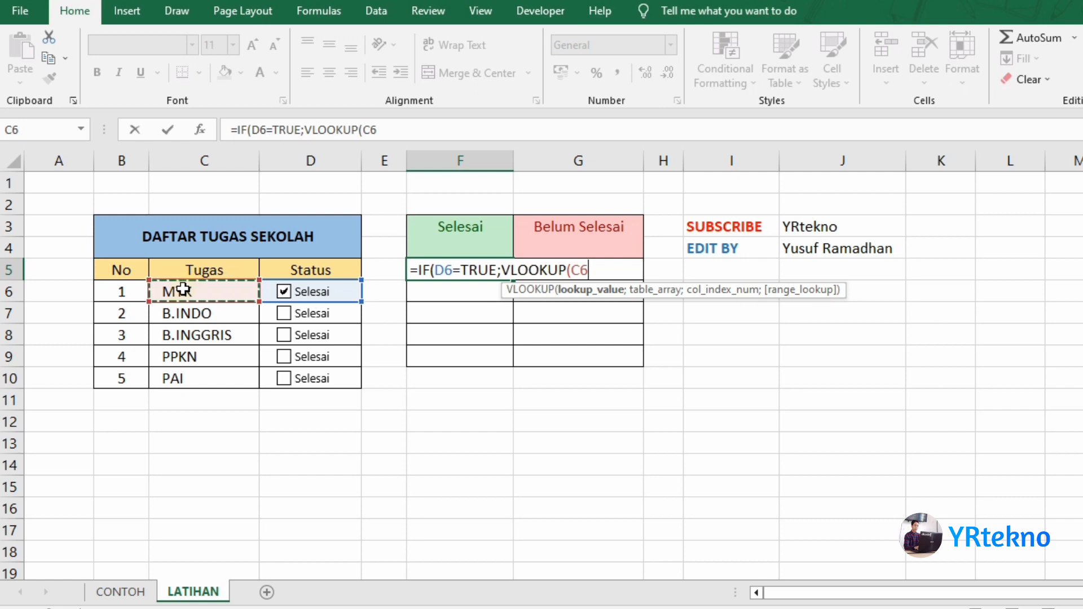
pyautogui.write(';')
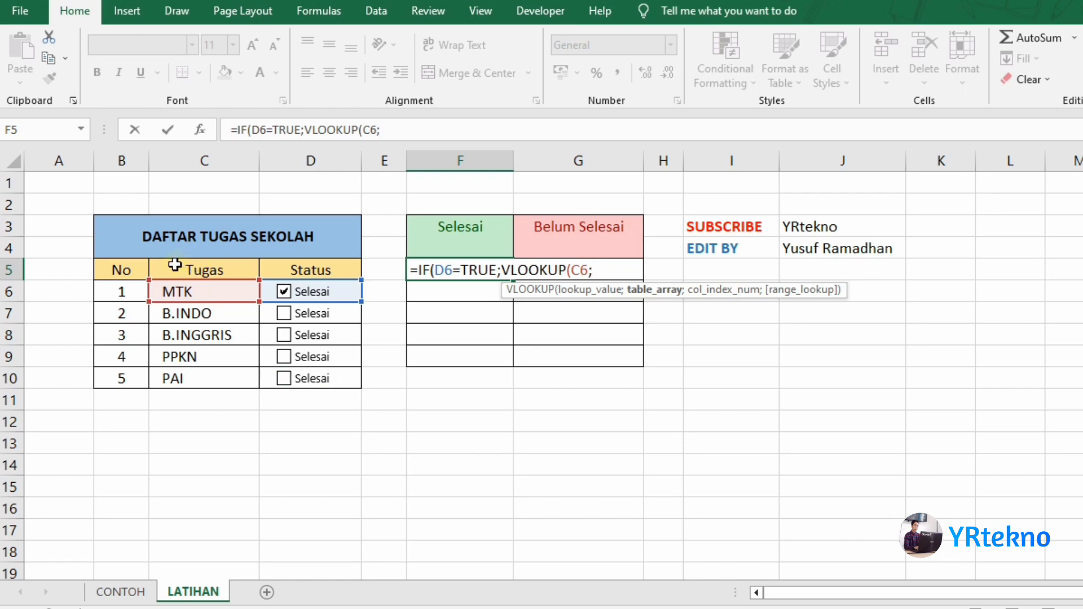
# - Complete F5 as =IF(D6=TRUE;VLOOKUP(C6;$C$5:$D$10;1;0);"") so it displays MTK
pyautogui.moveTo(175, 264); pyautogui.dragTo(323, 380)
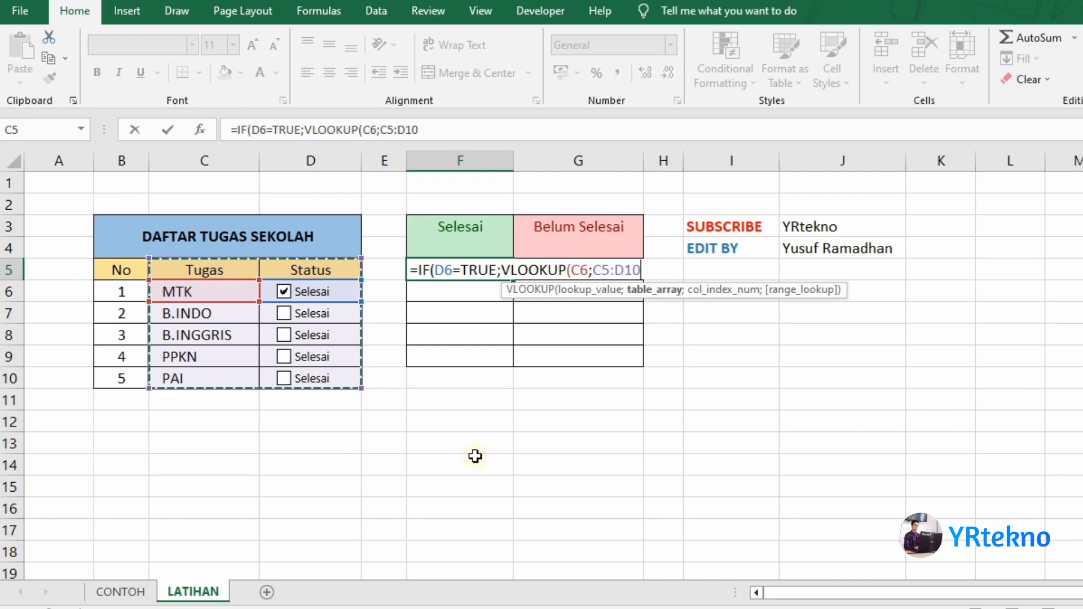
pyautogui.press('F4')
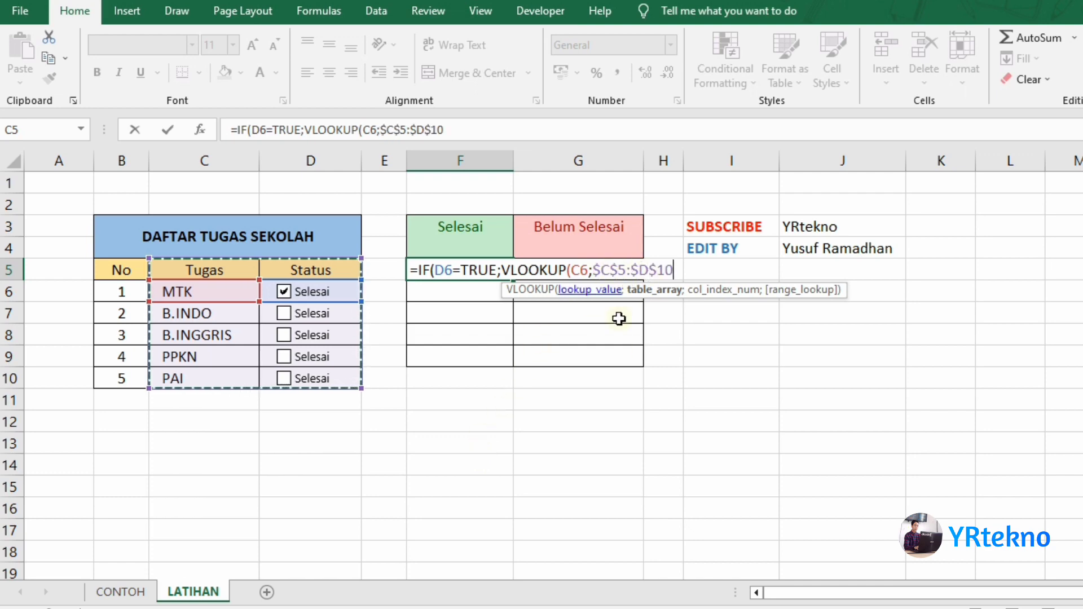
pyautogui.write(';1')
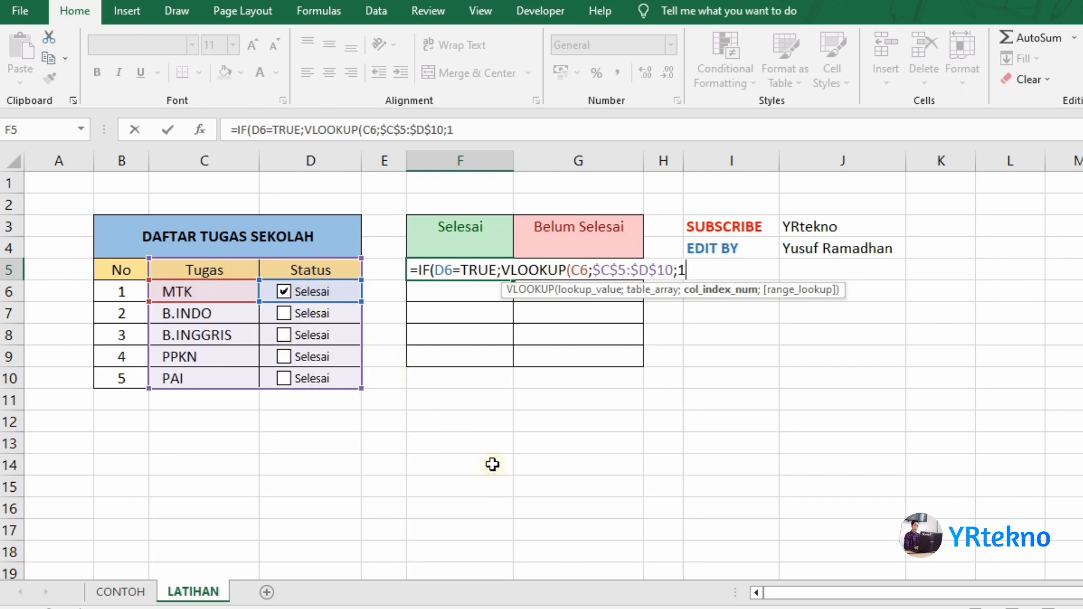
pyautogui.write(';')
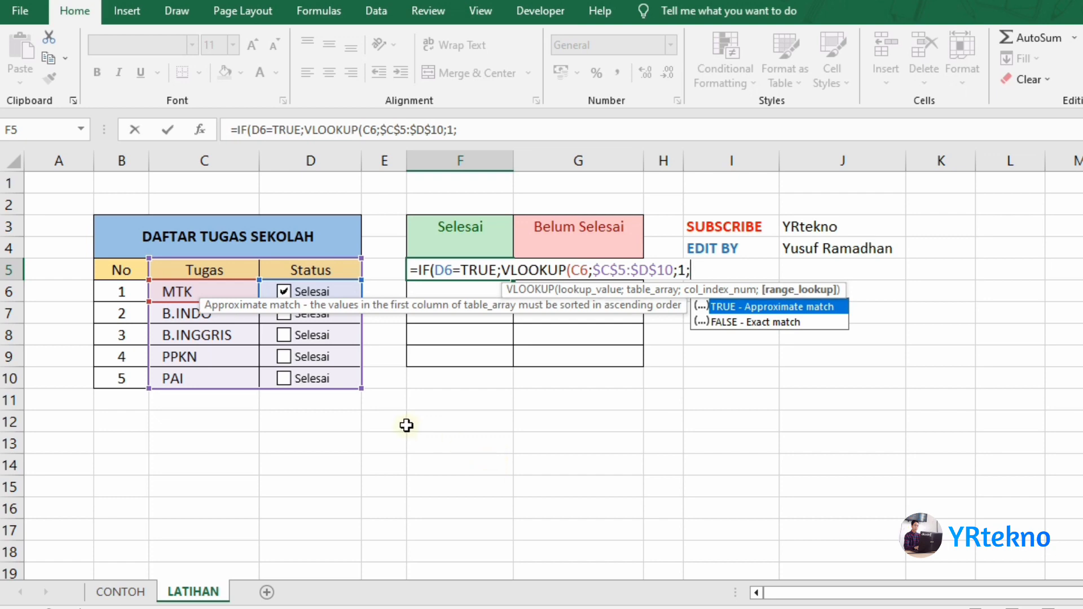
pyautogui.write('0')
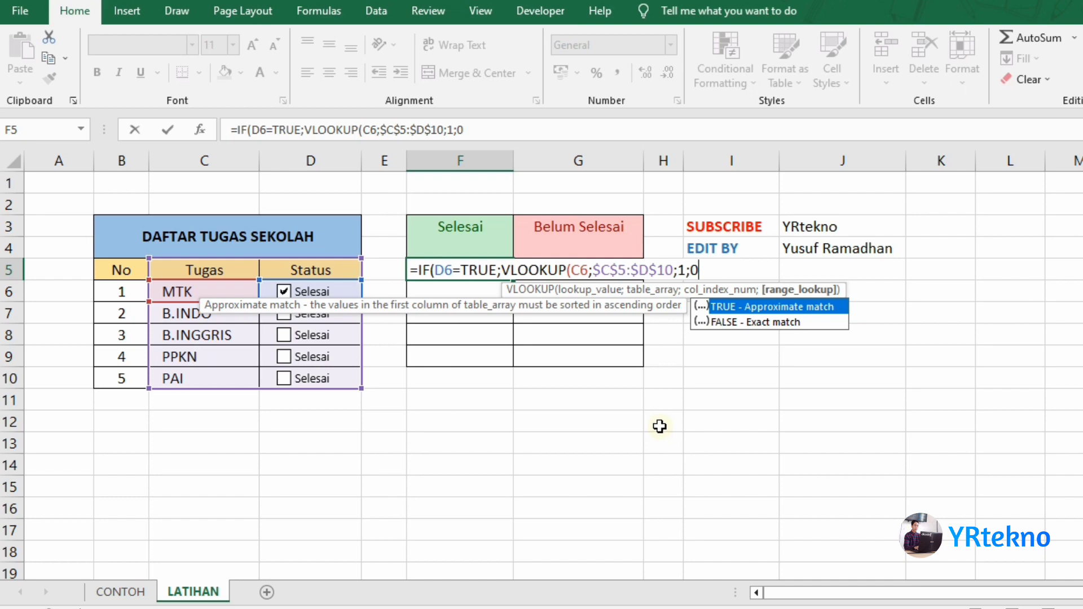
pyautogui.write(')')
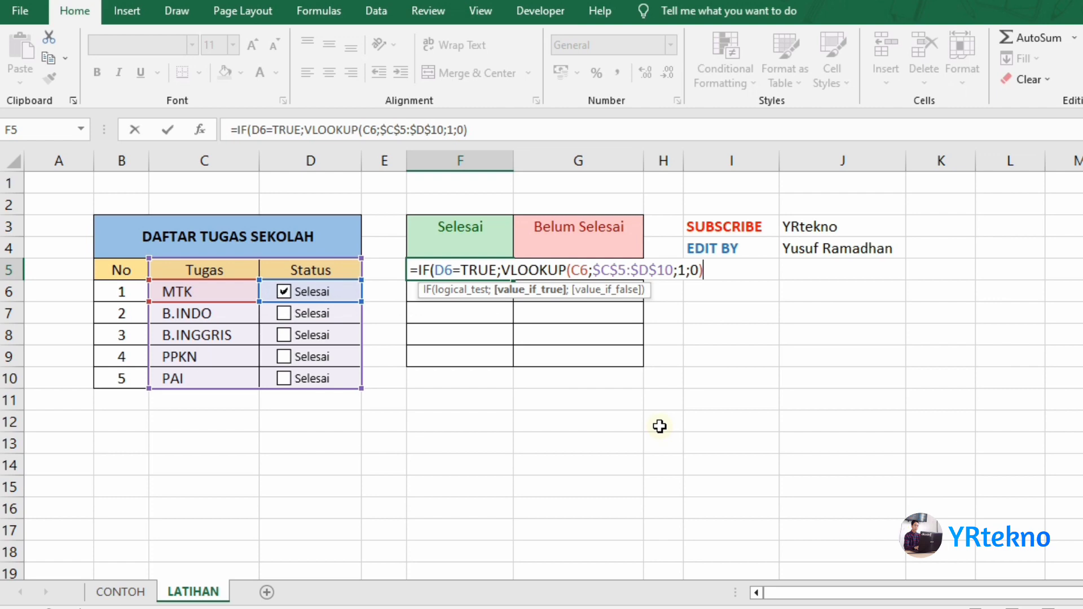
pyautogui.write(';')
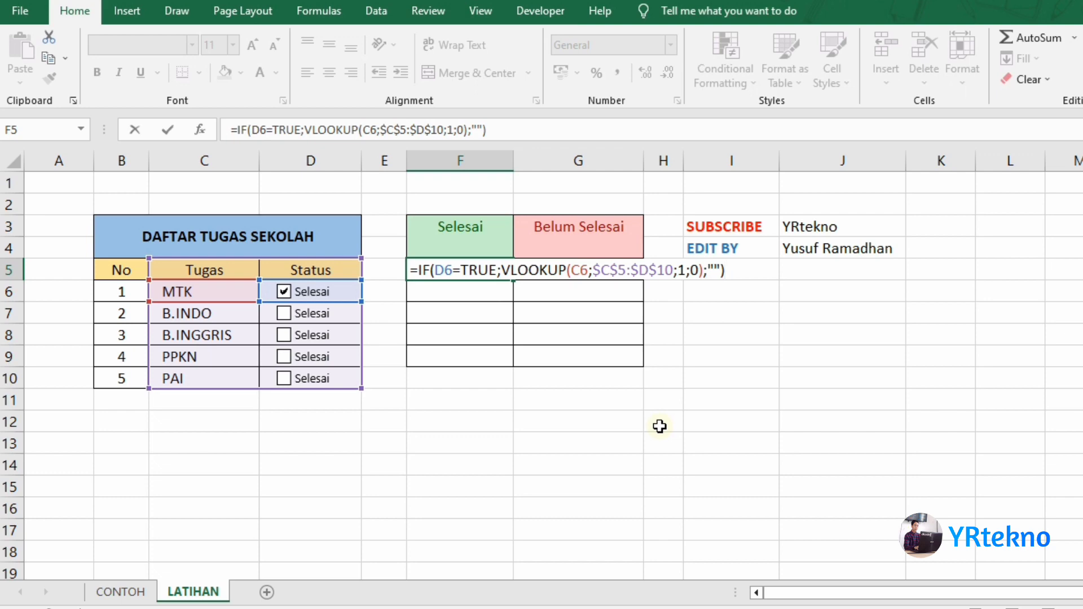
pyautogui.press('Return')
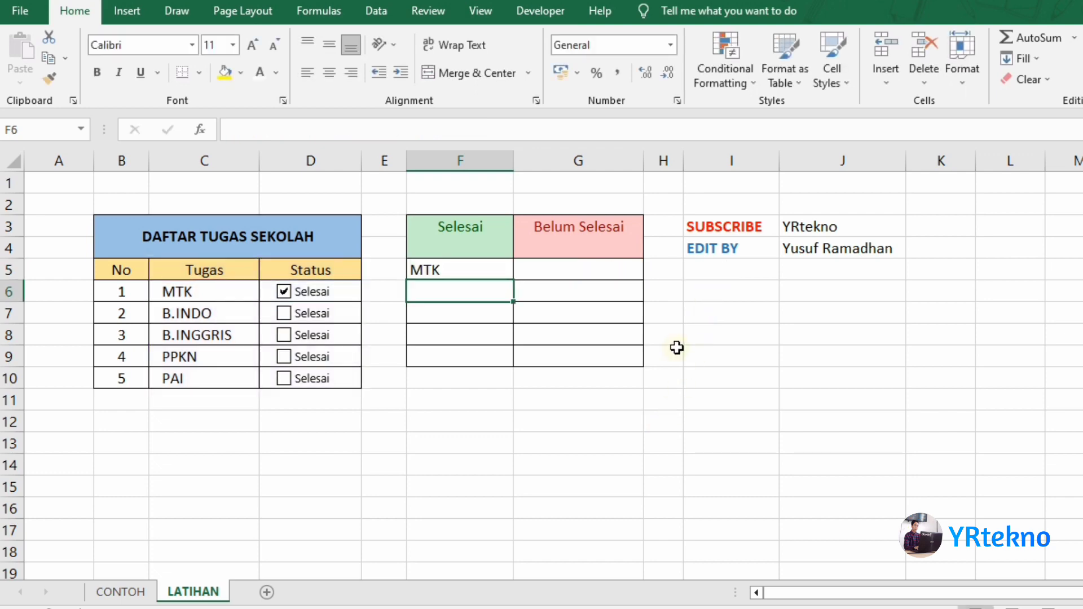
# - Copy the Selesai formula from F5 down through F9
pyautogui.click(482, 269)
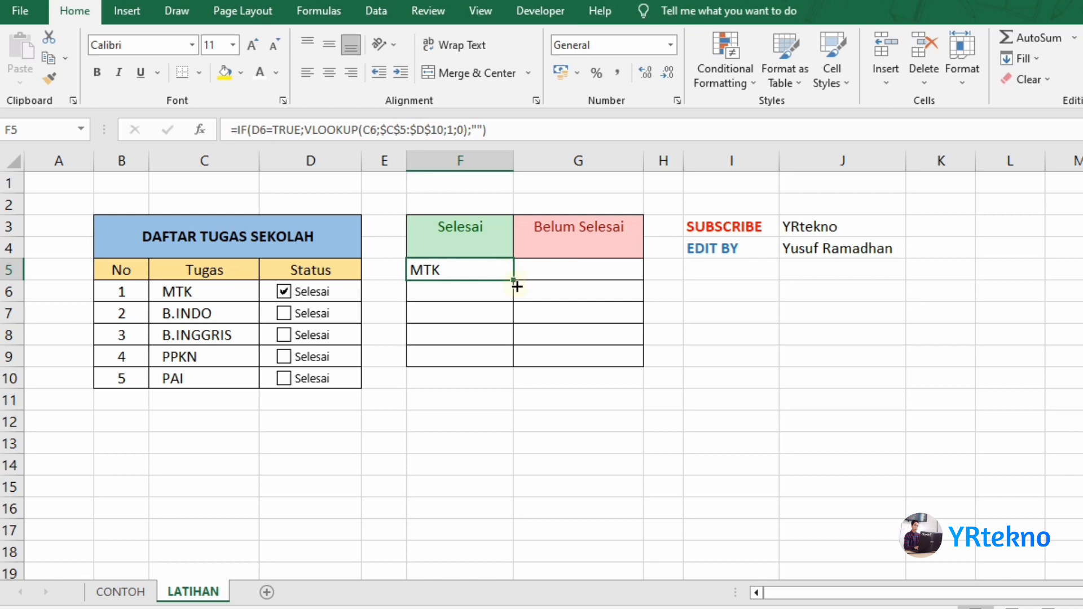
pyautogui.moveTo(513, 280); pyautogui.dragTo(519, 364)
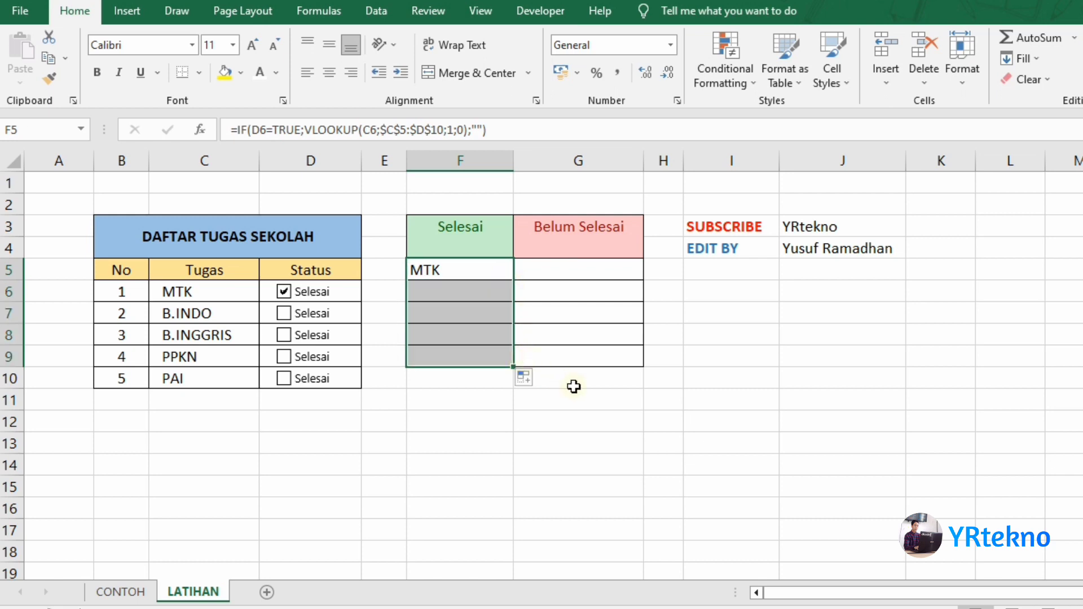
pyautogui.click(575, 388)
# - Tick B.INGGRIS, PPKN and PAI, then untick PPKN and PAI, leaving B.INGGRIS under Selesai
pyautogui.click(294, 335)
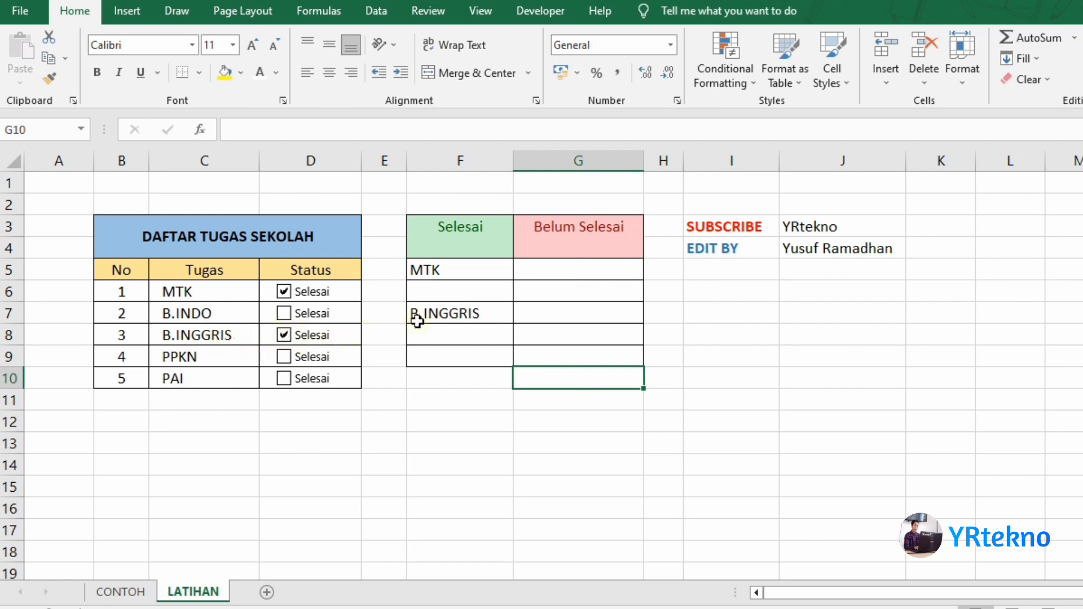
pyautogui.click(284, 357)
pyautogui.click(336, 379)
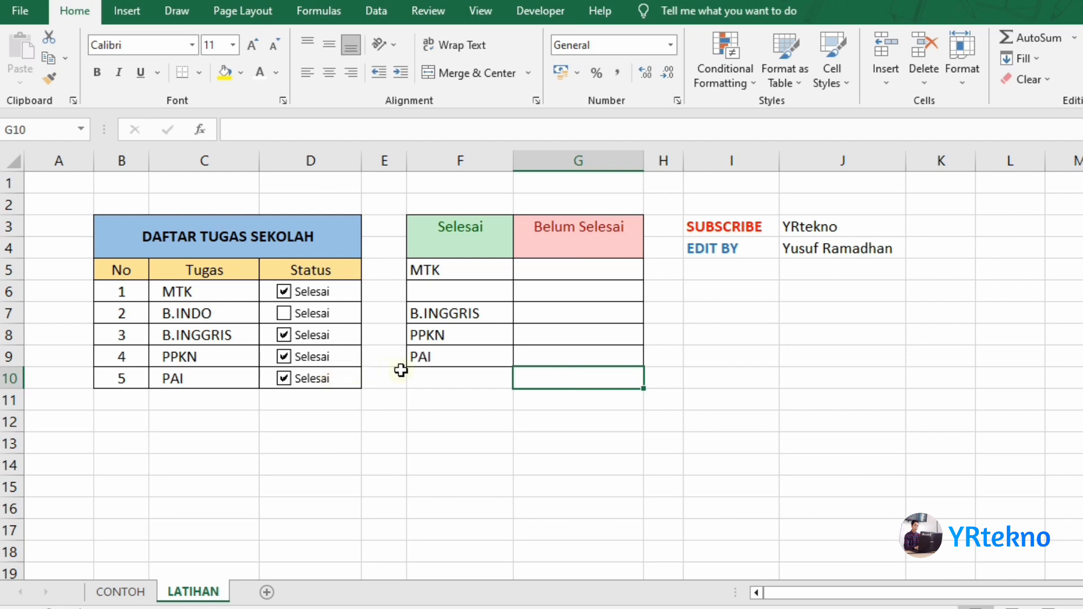
pyautogui.click(315, 378)
pyautogui.click(325, 359)
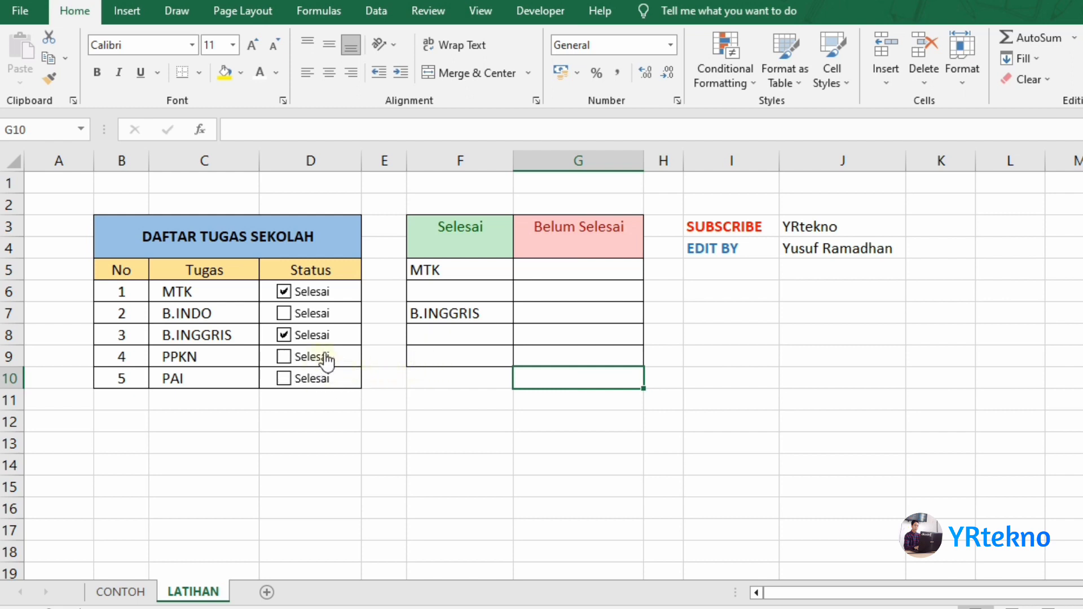
pyautogui.click(561, 273)
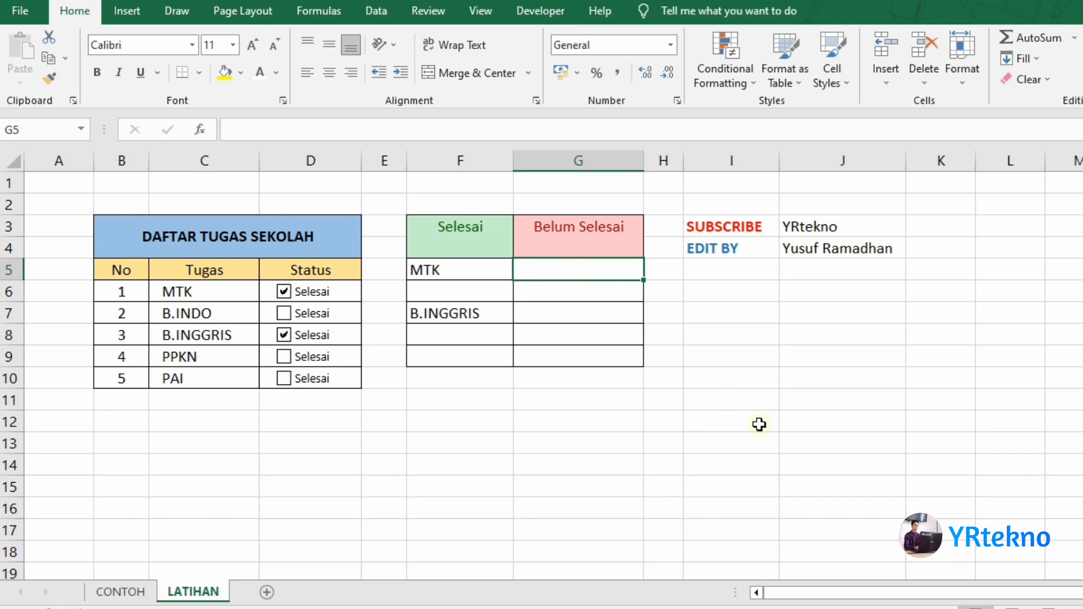
# - Enter =IF(D6=FALSE;VLOOKUP(C6;$C$5:$D$10;1;0);"") in G5 to list MTK only when unticked
pyautogui.write('=')
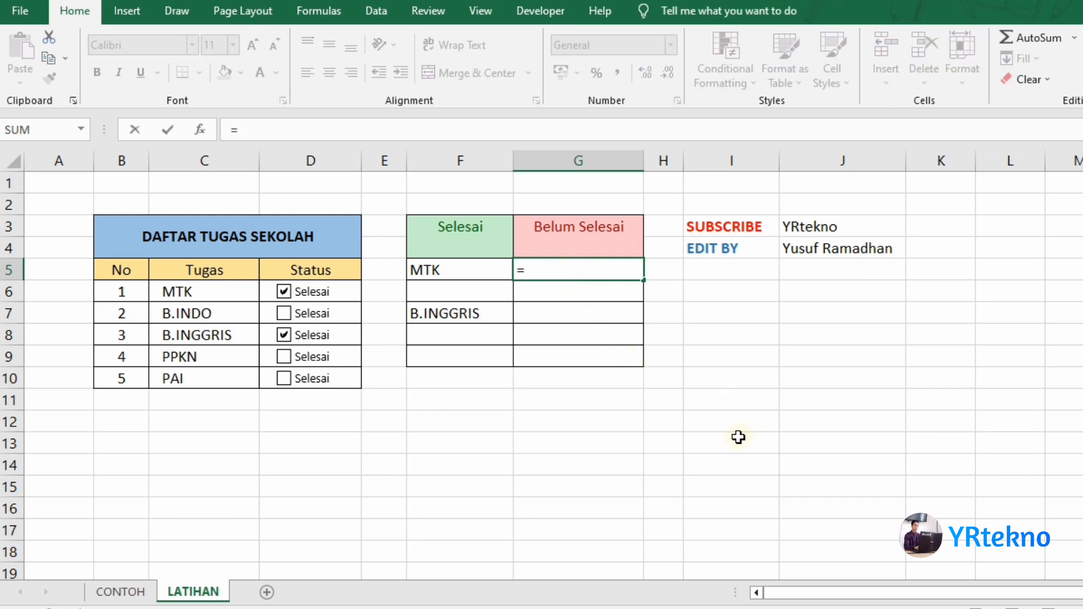
pyautogui.write('IF(')
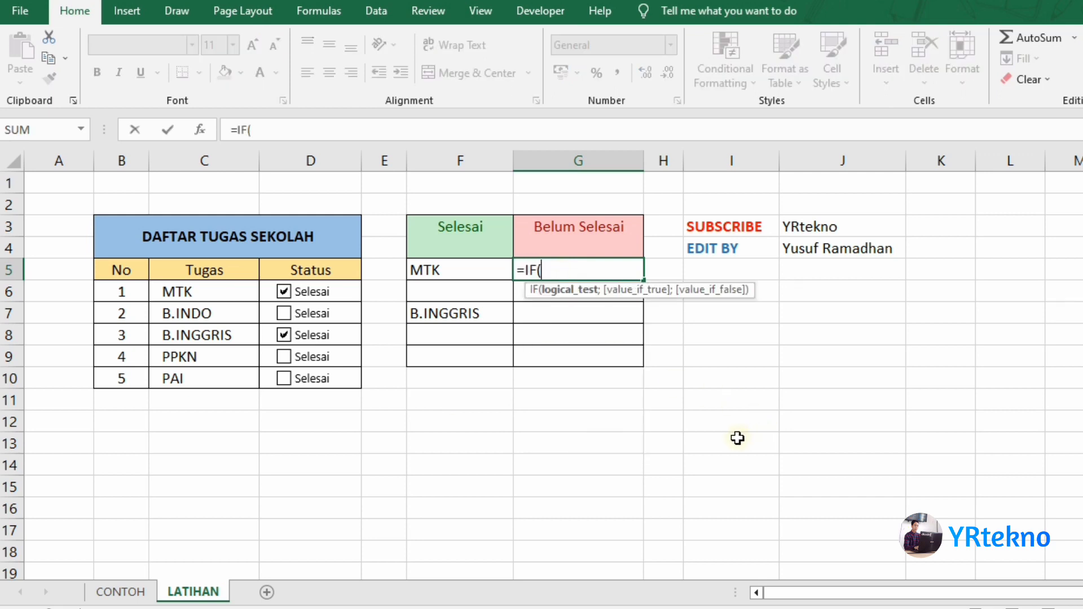
pyautogui.click(359, 295)
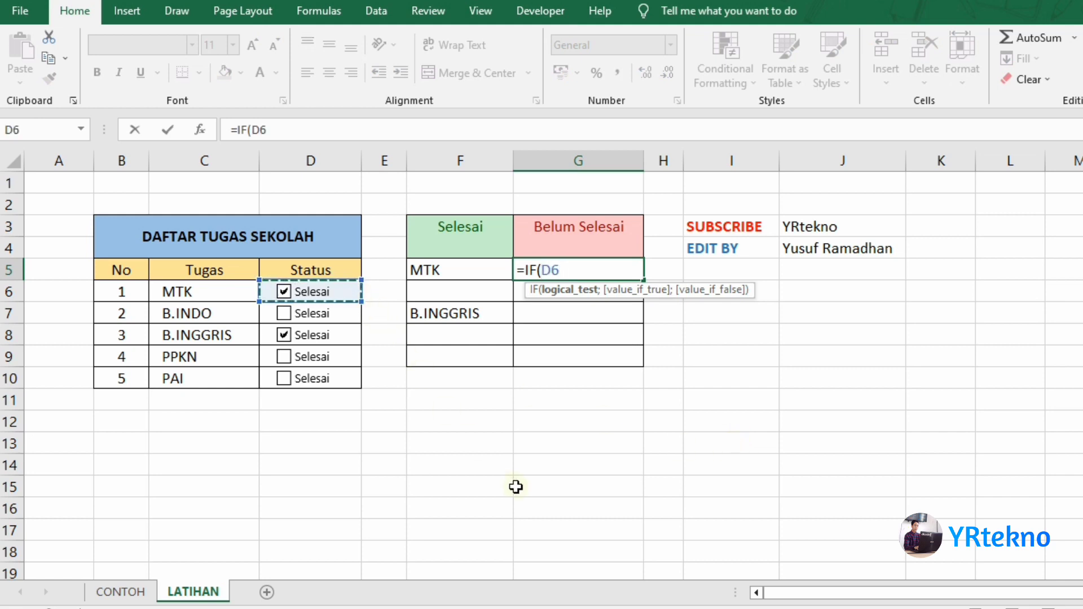
pyautogui.write('=FA')
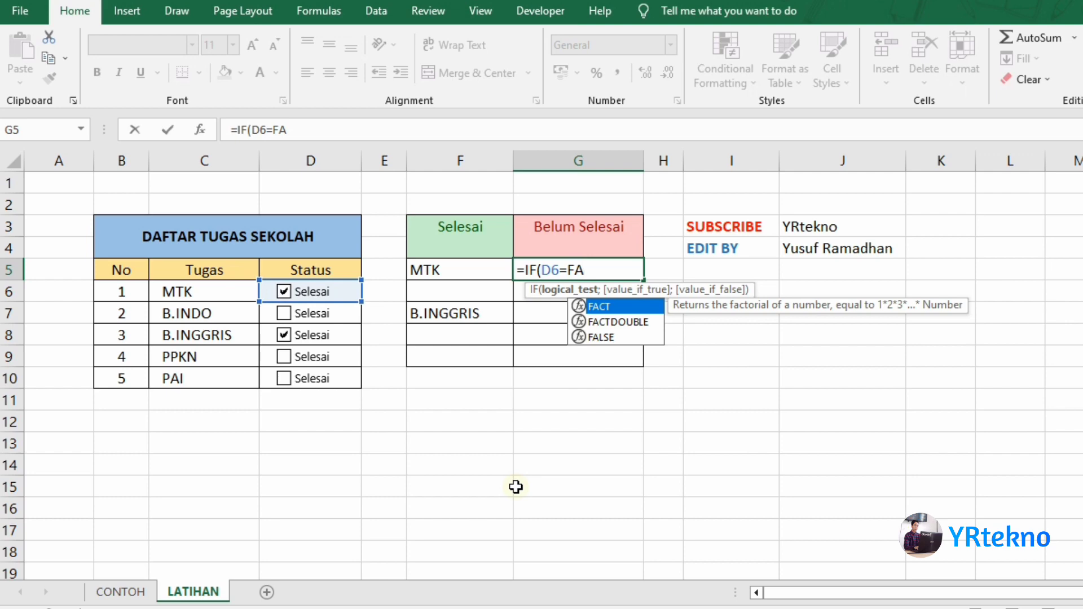
pyautogui.write('LSE')
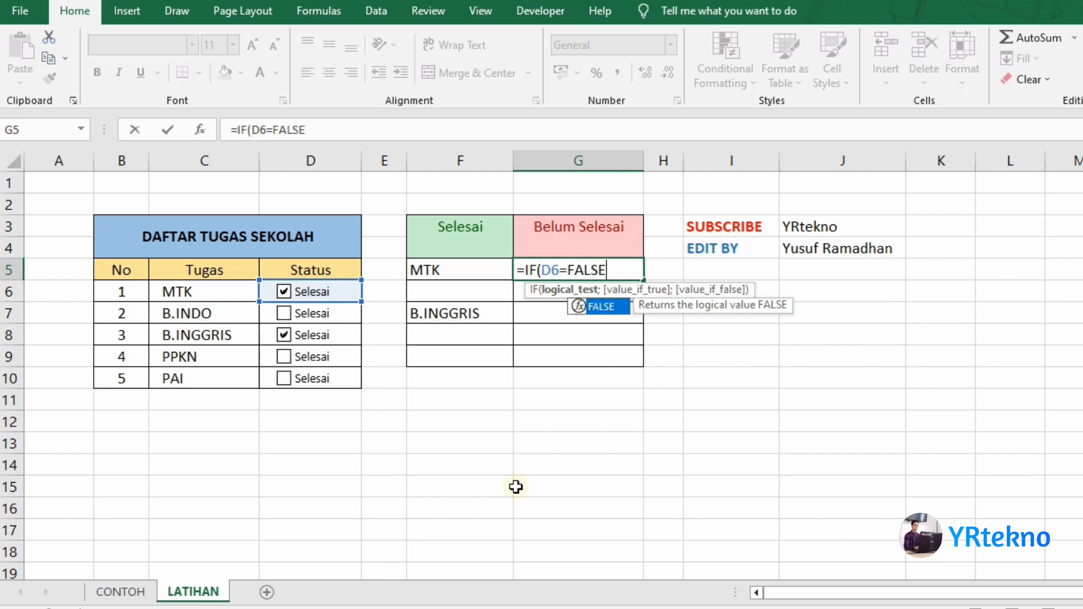
pyautogui.write(';V')
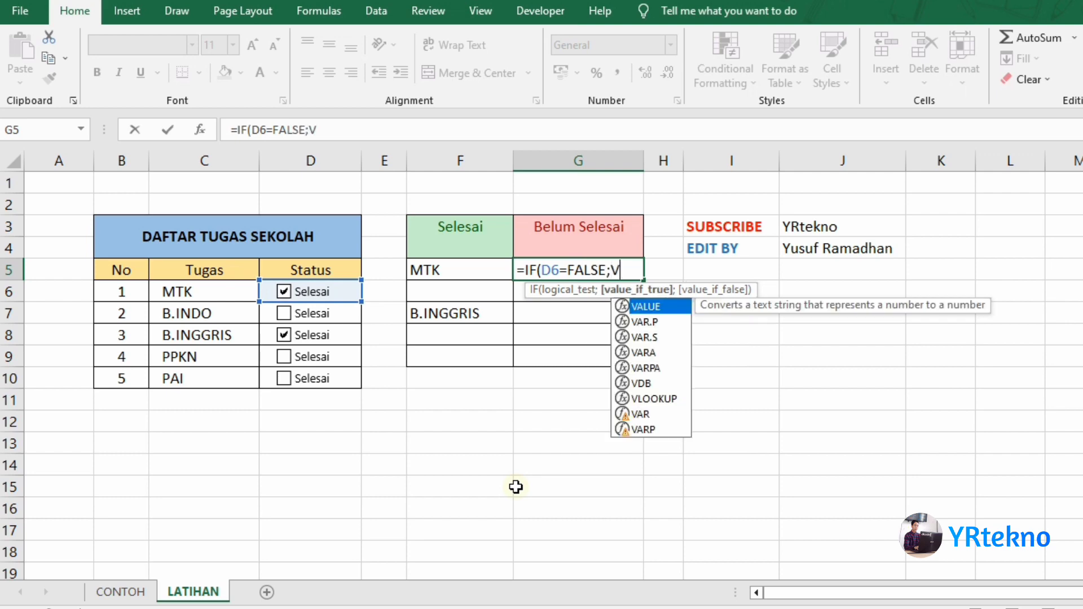
pyautogui.write('LOOKU')
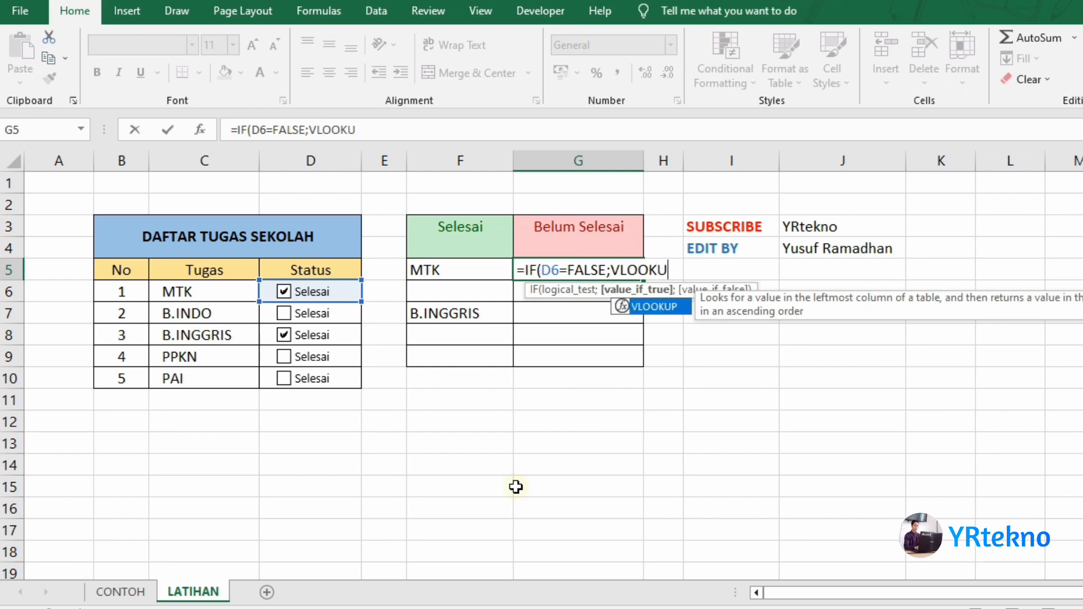
pyautogui.write('P(')
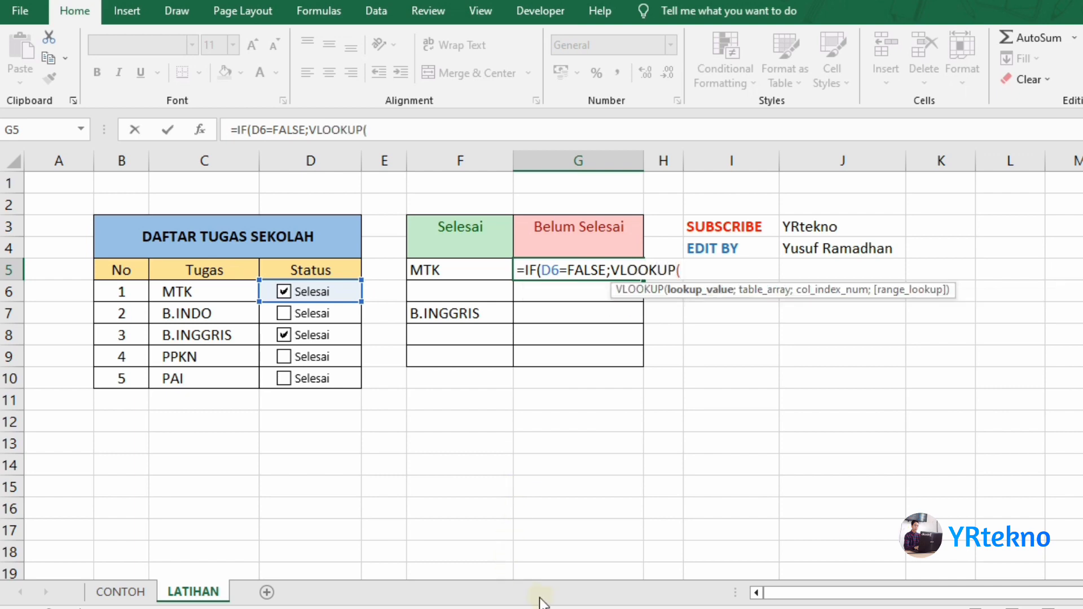
pyautogui.click(204, 293)
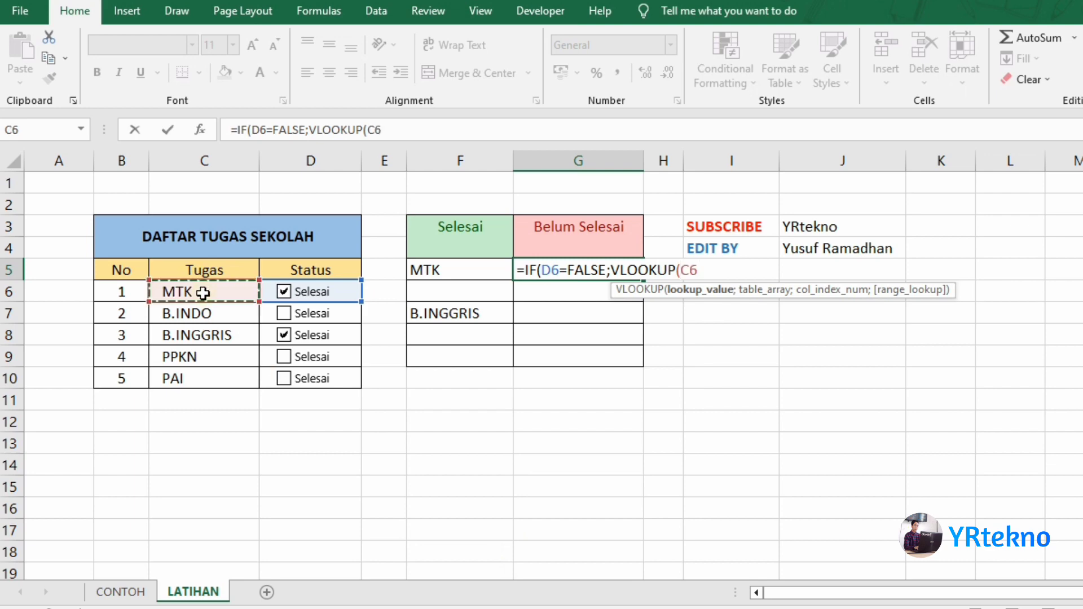
pyautogui.write(';')
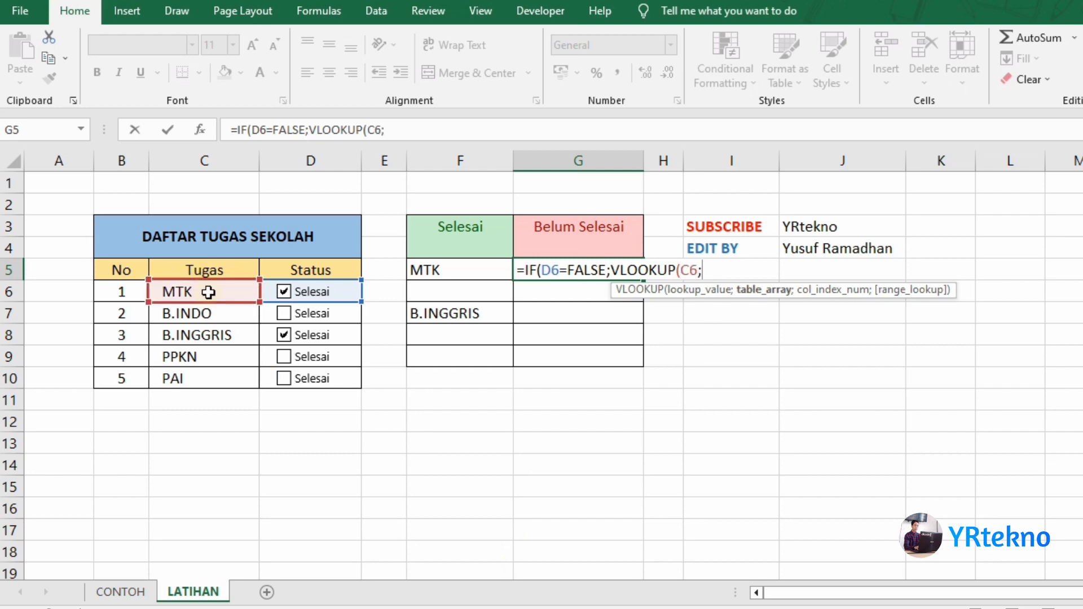
pyautogui.moveTo(189, 269)
pyautogui.mouseDown()
pyautogui.moveTo(245, 295)
pyautogui.moveTo(323, 383)
pyautogui.mouseUp()
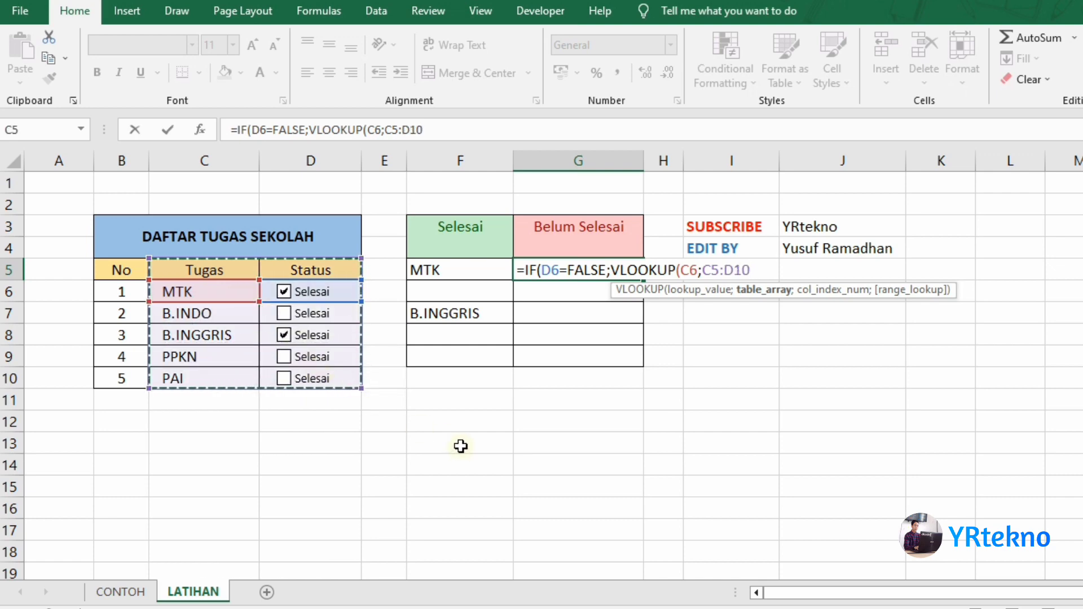
pyautogui.press('F4')
pyautogui.write('$D$10;')
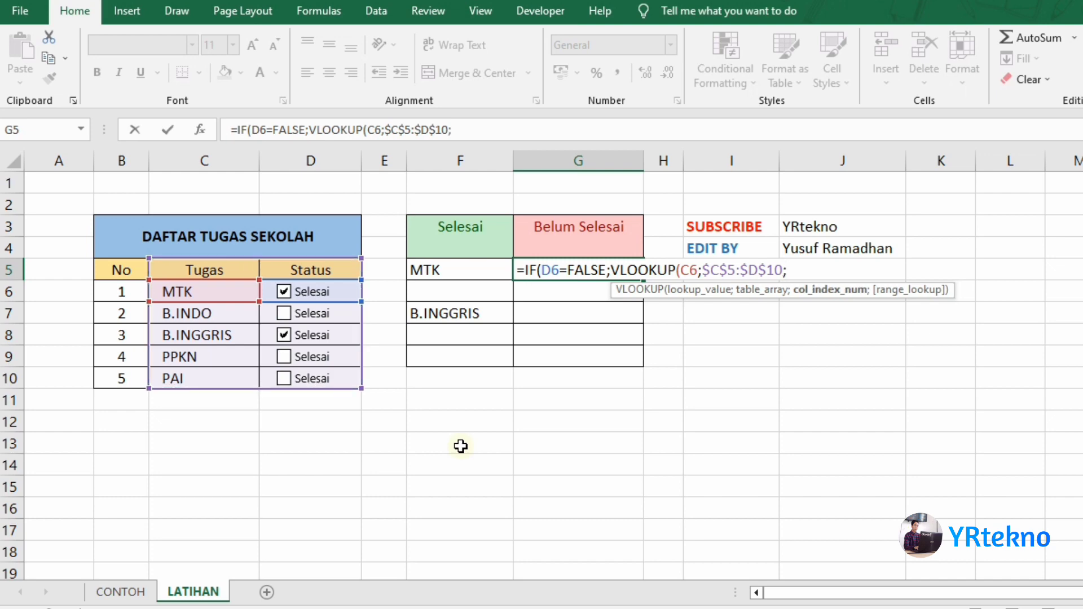
pyautogui.write('1;')
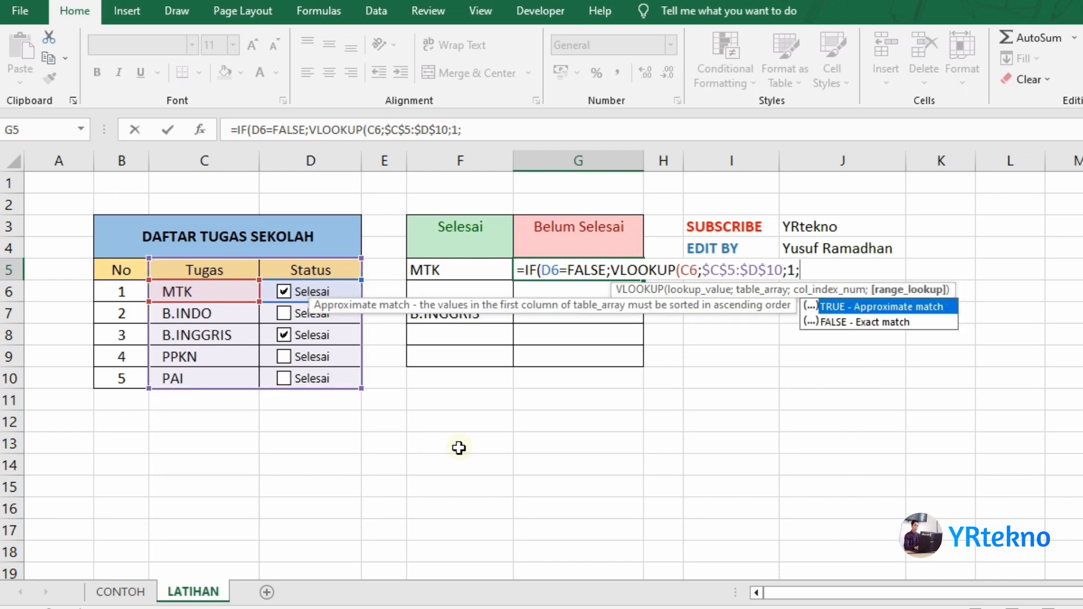
pyautogui.write('0')
pyautogui.write(')')
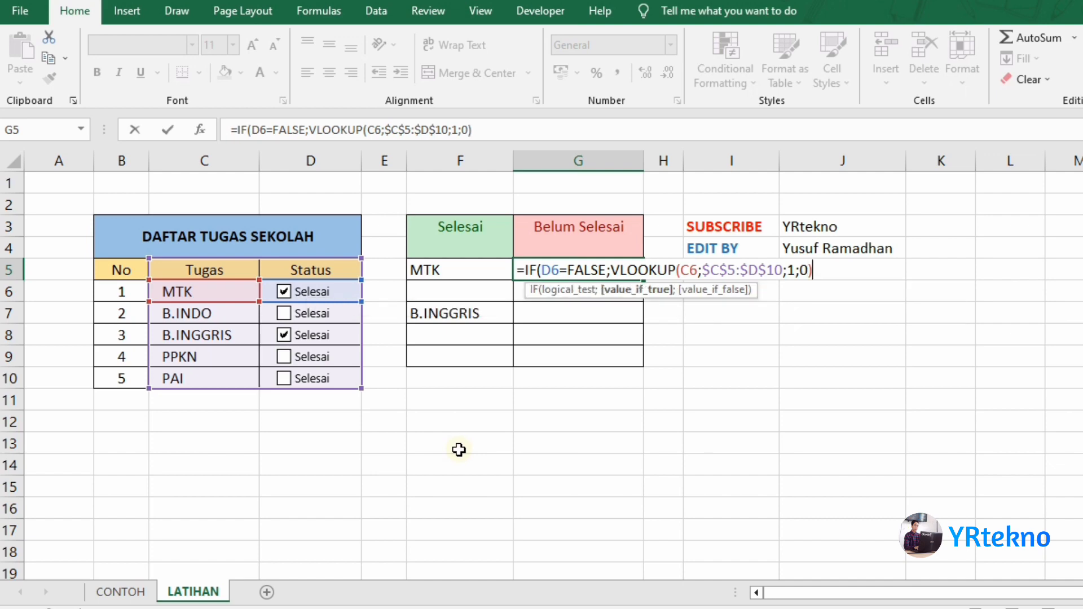
pyautogui.write(';')
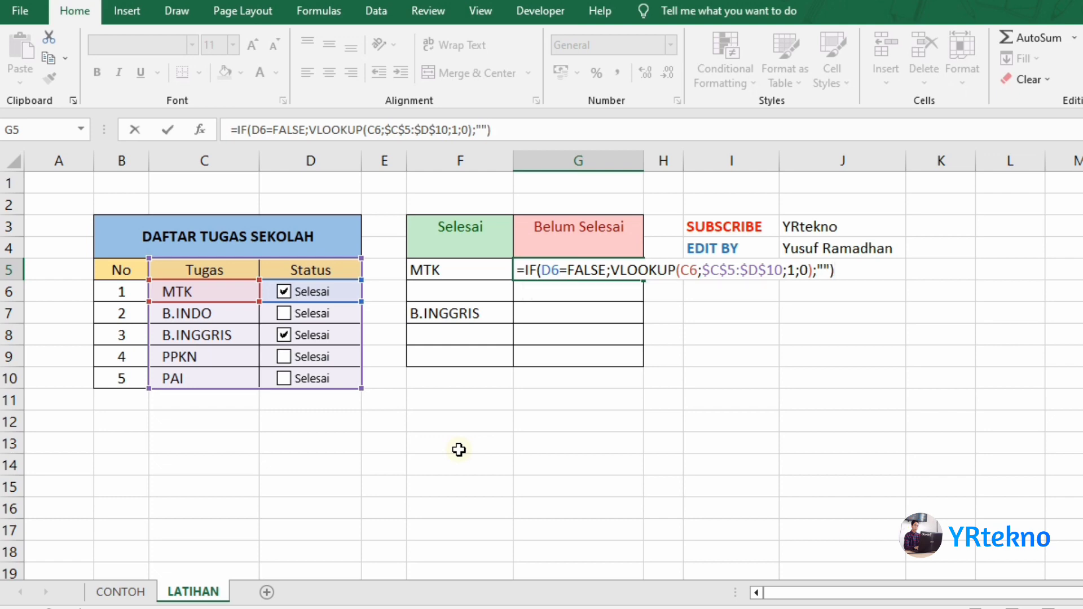
pyautogui.press('Return')
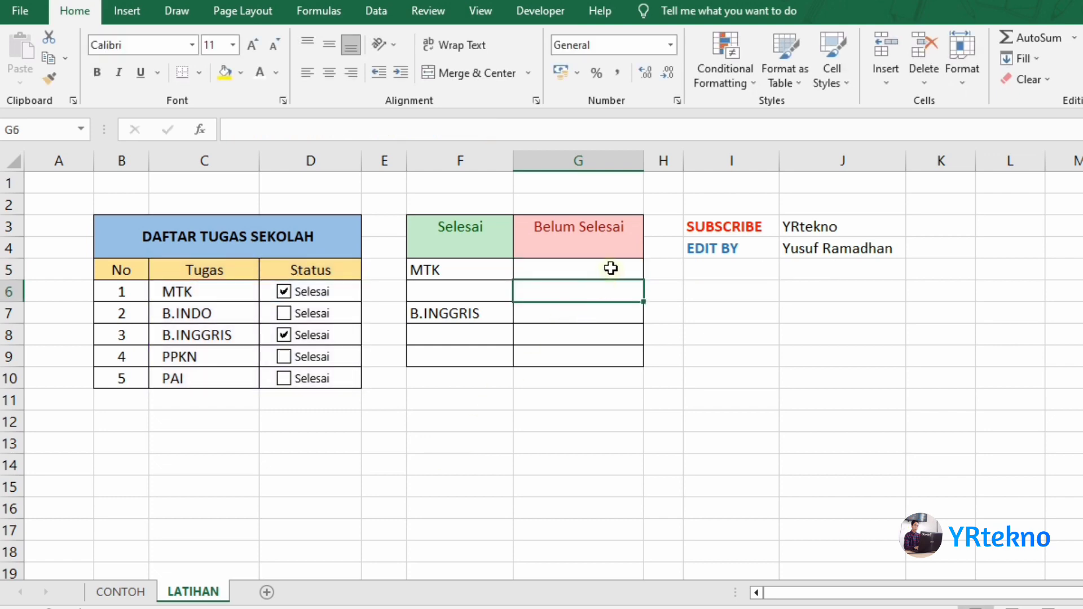
# - Fill the G5 Belum Selesai formula down through G9
pyautogui.click(611, 268)
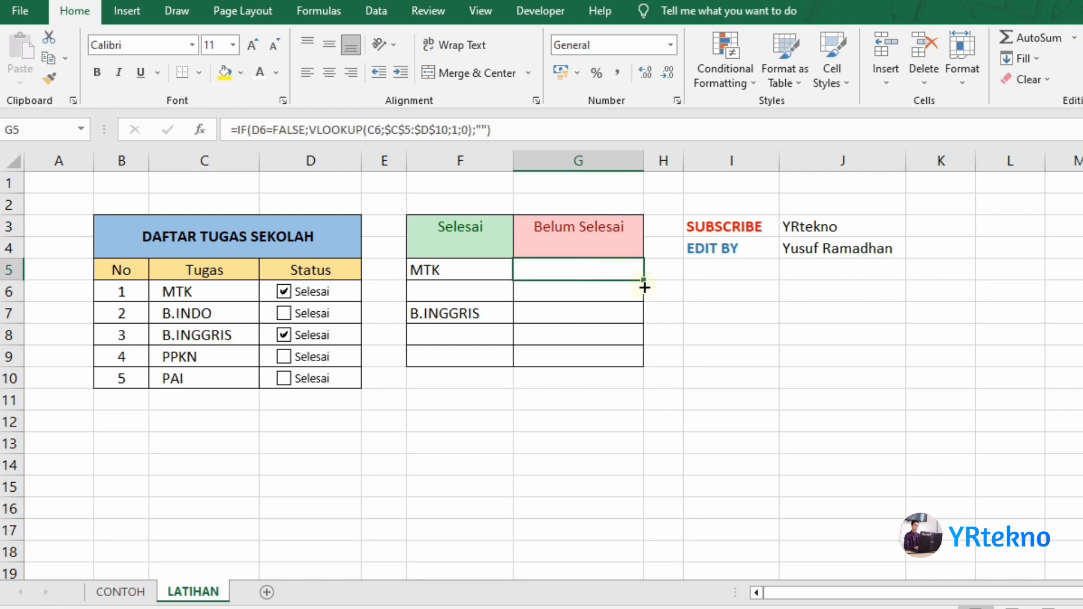
pyautogui.moveTo(644, 287); pyautogui.dragTo(645, 364)
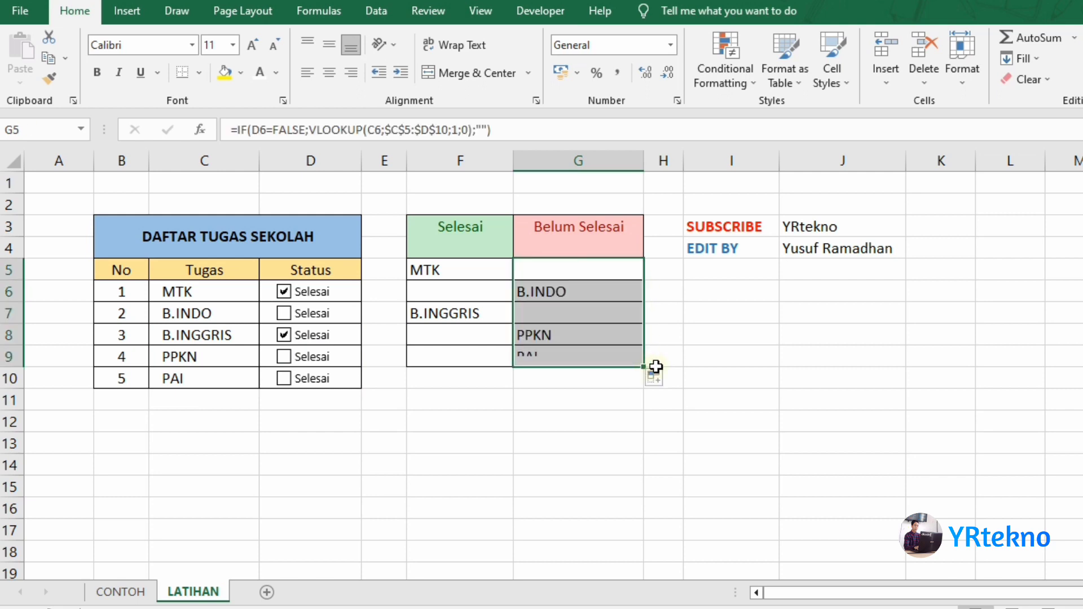
pyautogui.click(725, 366)
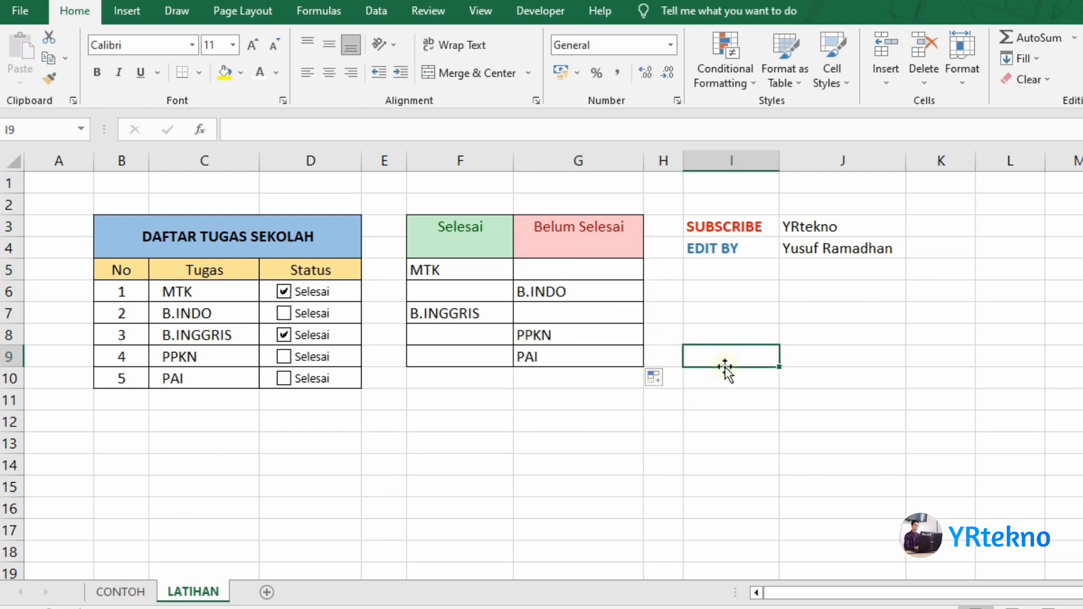
# - Toggle the Status checkboxes, leaving MTK, B.INDO and B.INGGRIS ticked under Selesai
pyautogui.click(299, 291)
pyautogui.click(301, 337)
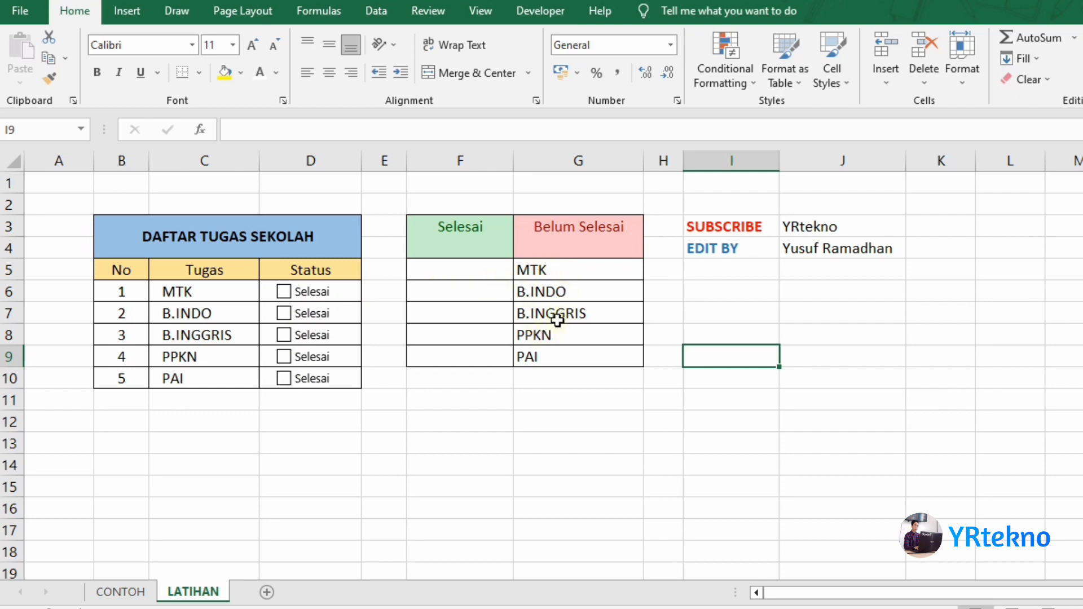
pyautogui.click(283, 293)
pyautogui.click(288, 316)
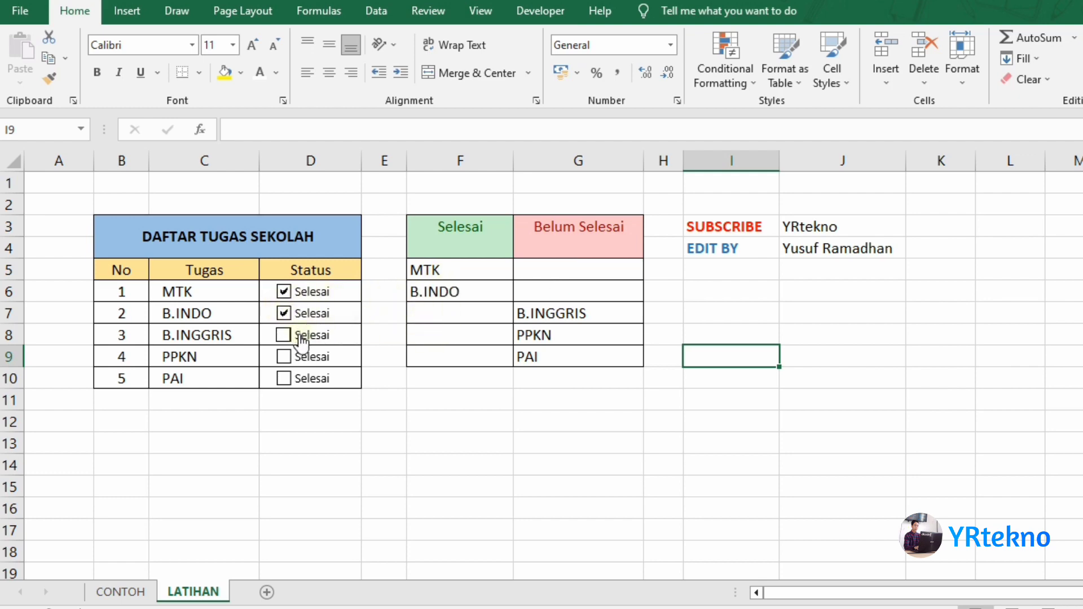
pyautogui.click(301, 337)
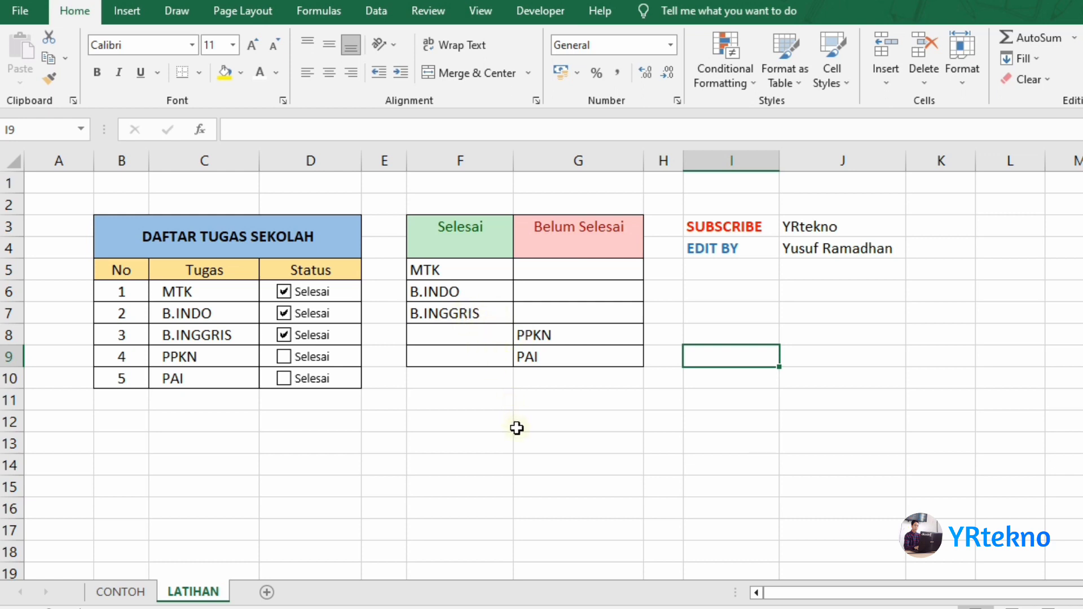
pyautogui.click(463, 250)
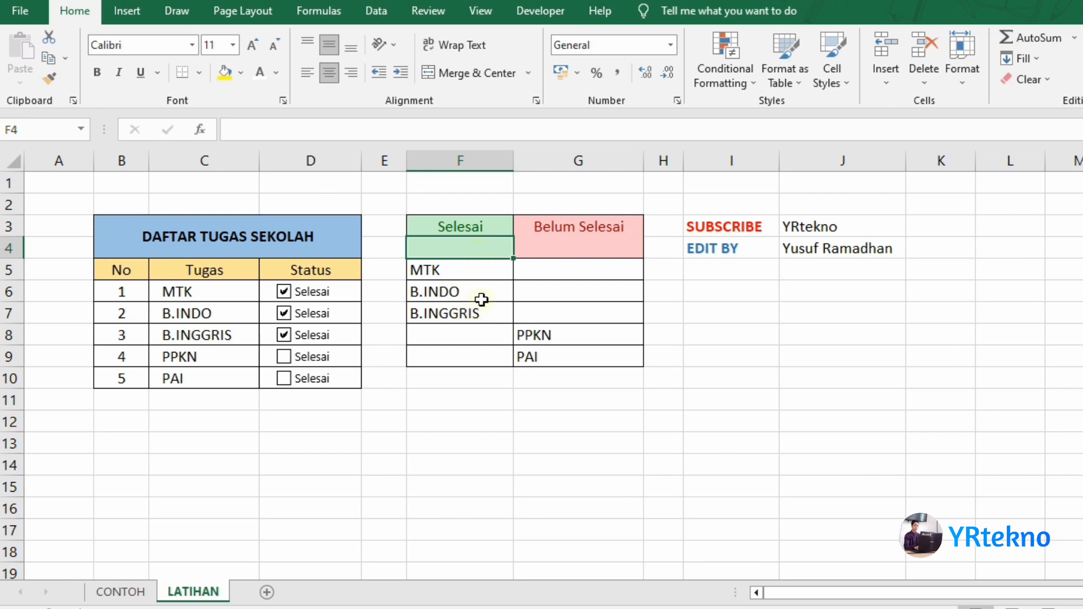
# - Enter =COUNTIF(D6:D10;TRUE) in F4 to show 3, then test it by toggling B.INGGRIS
pyautogui.write('=C')
pyautogui.write('O')
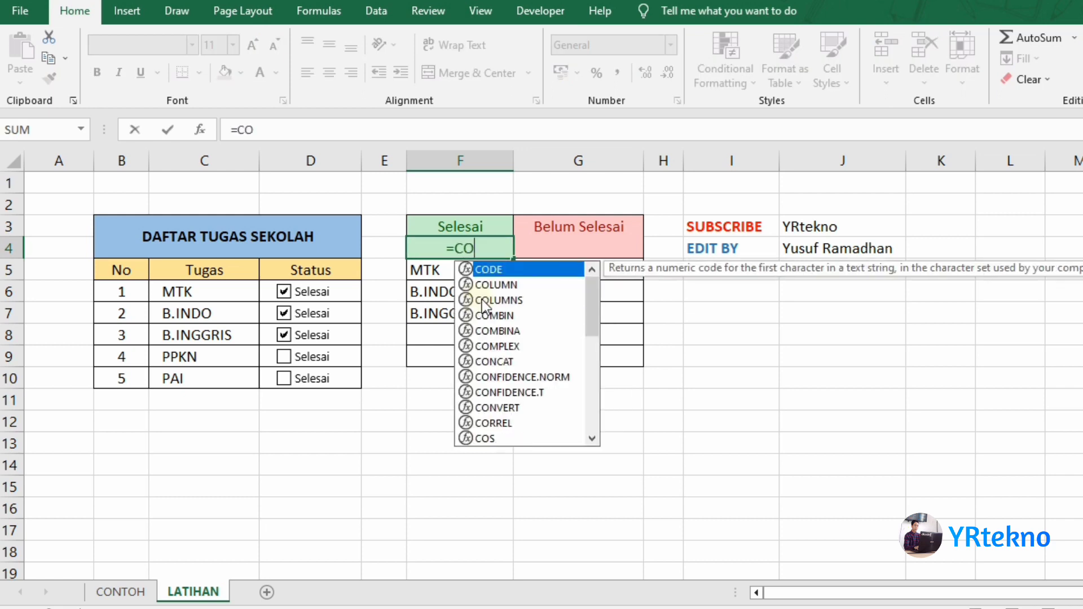
pyautogui.write('UNT')
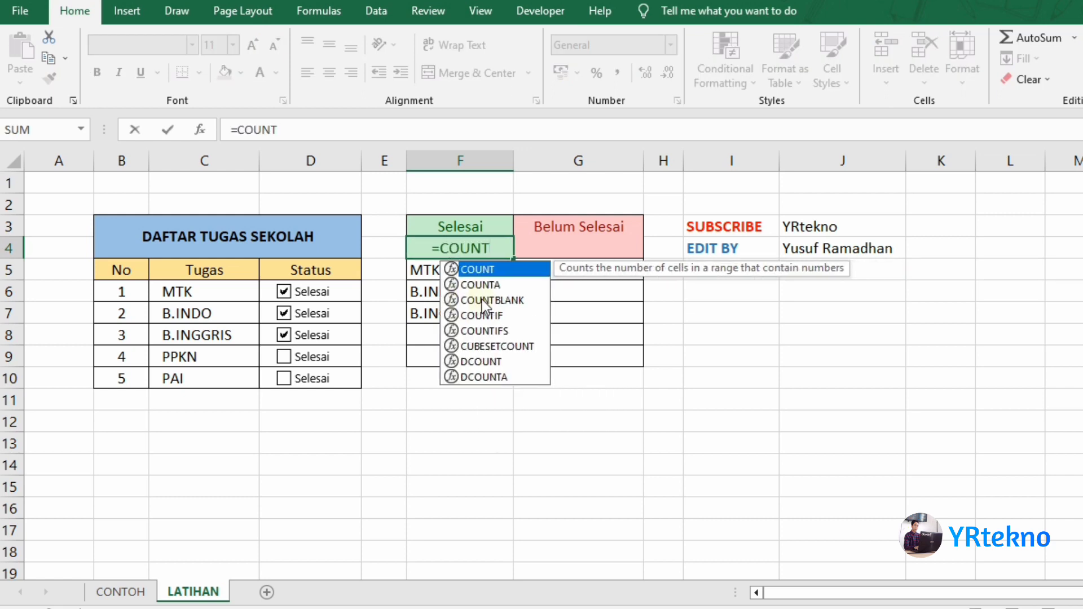
pyautogui.write('IF')
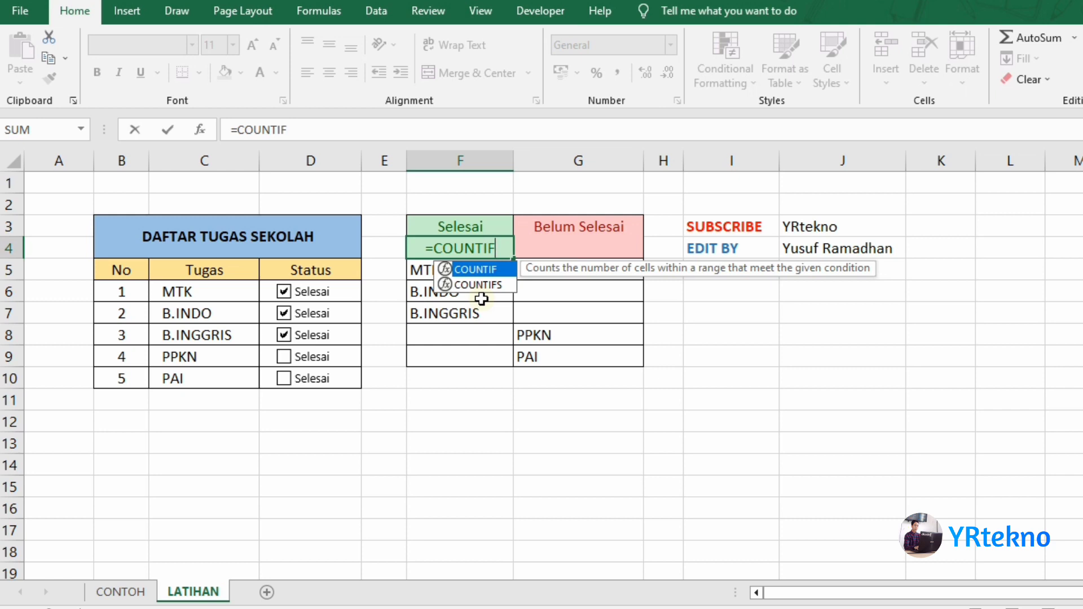
pyautogui.write('(')
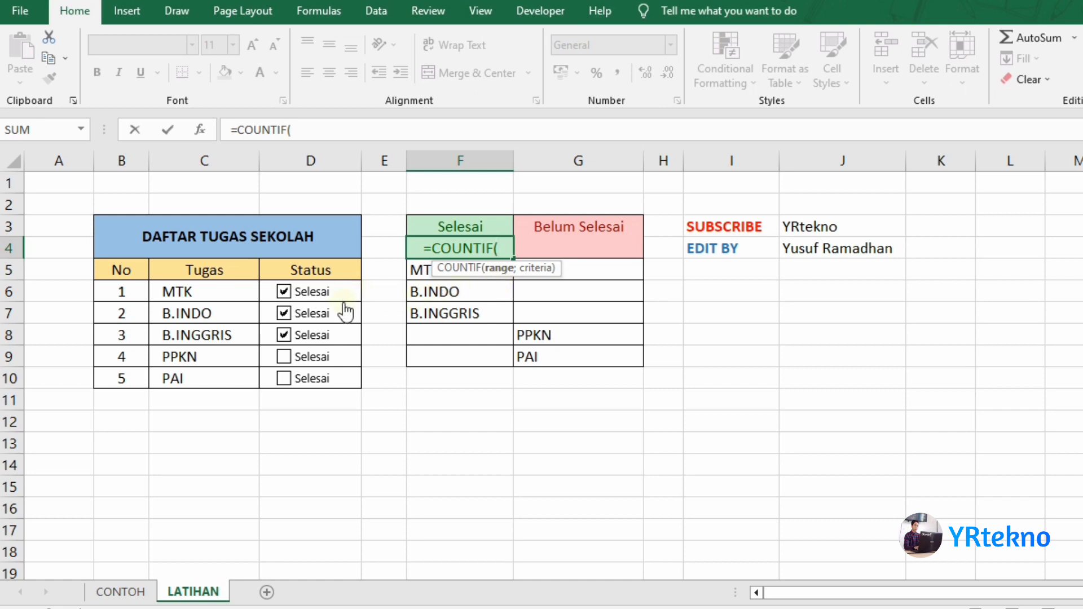
pyautogui.moveTo(358, 287); pyautogui.dragTo(358, 377)
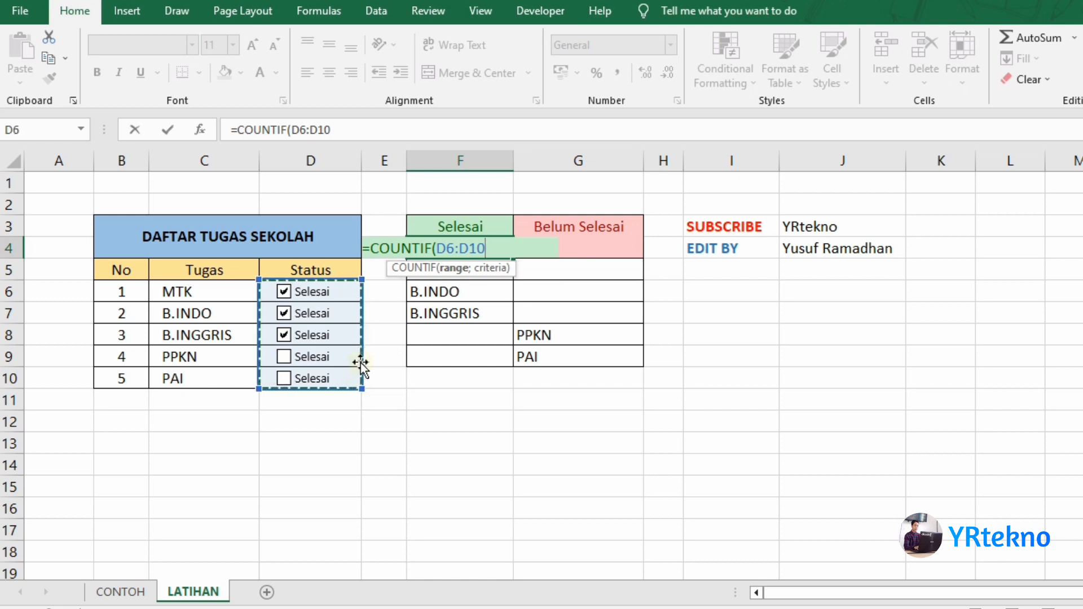
pyautogui.write(';')
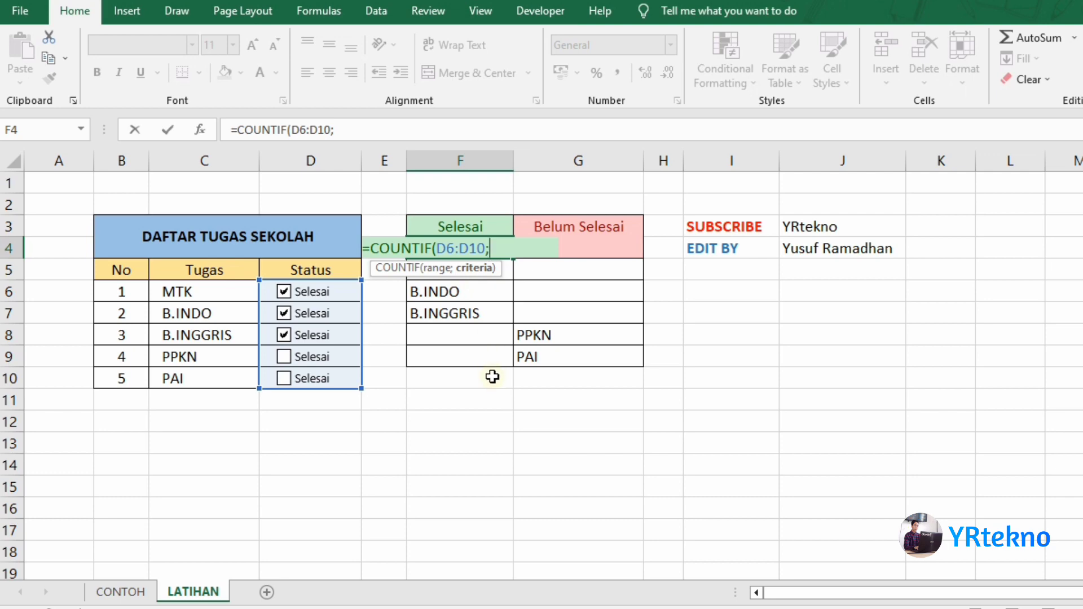
pyautogui.write('TR')
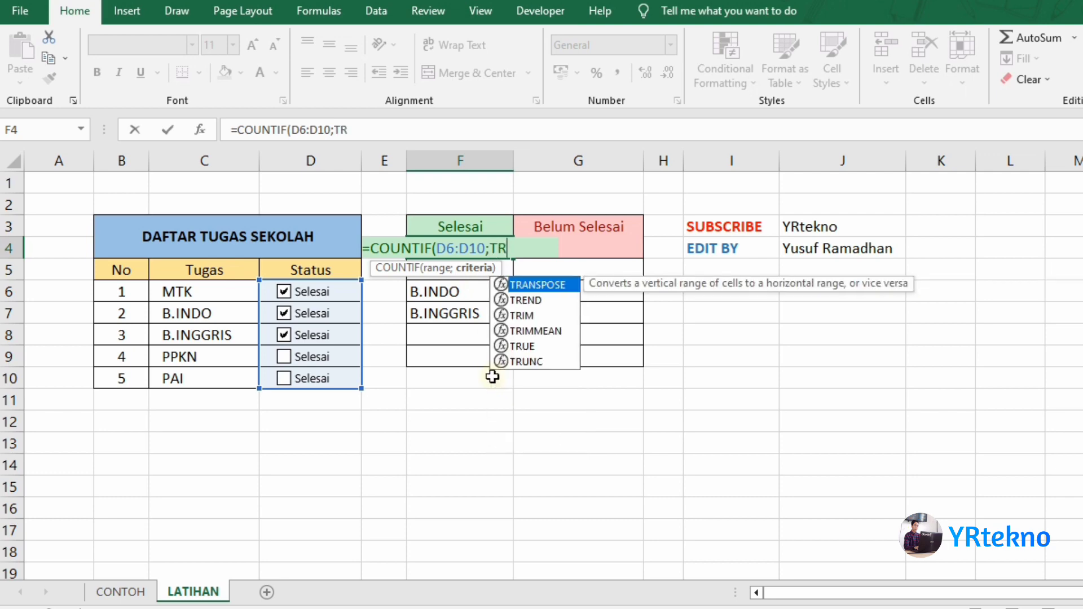
pyautogui.write('UE')
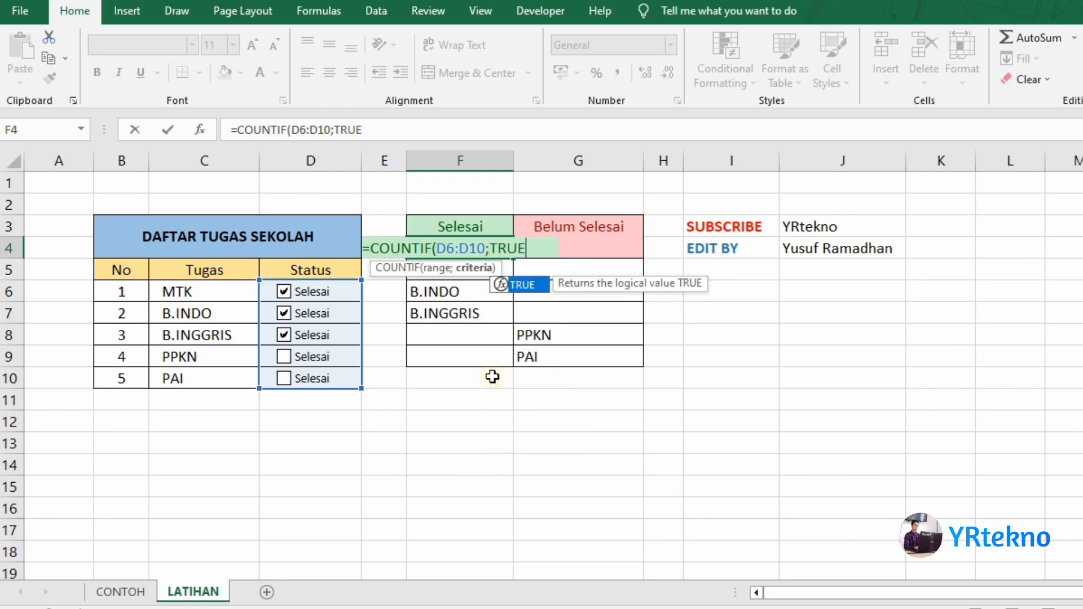
pyautogui.write(')')
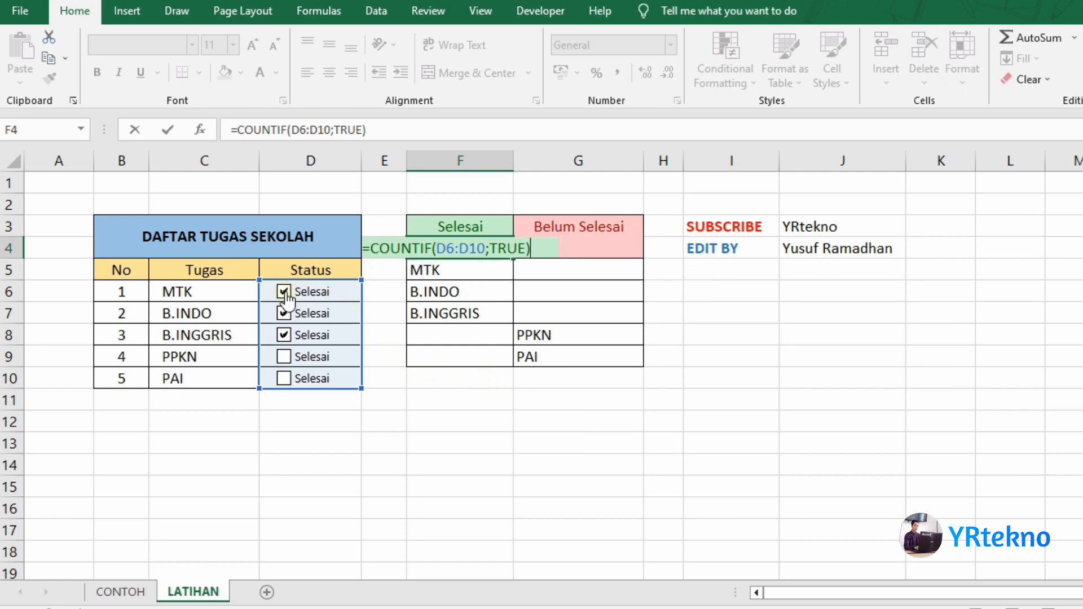
pyautogui.press('Return')
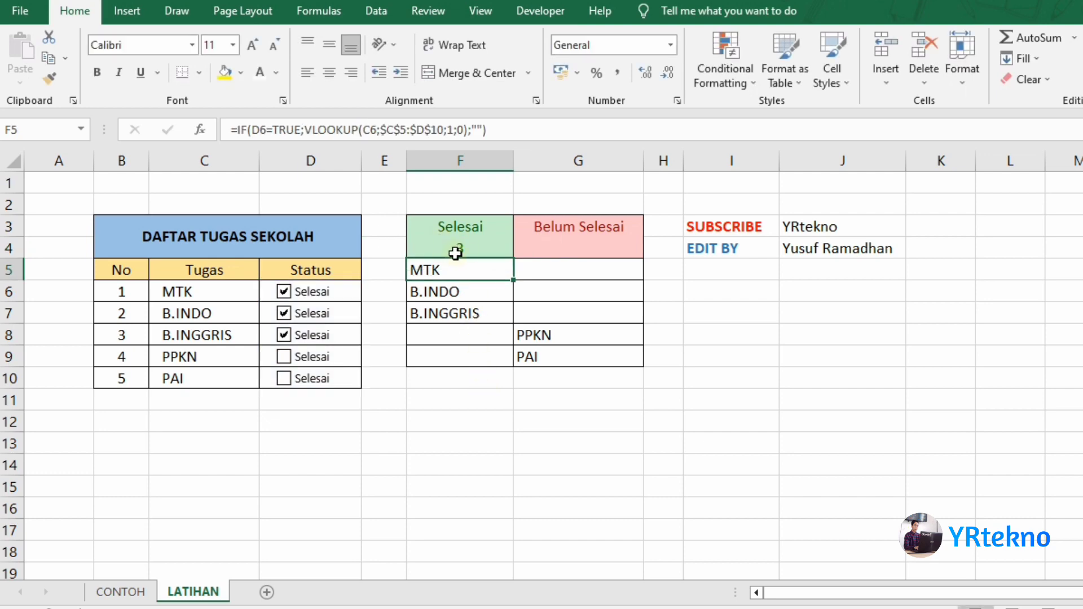
pyautogui.click(303, 335)
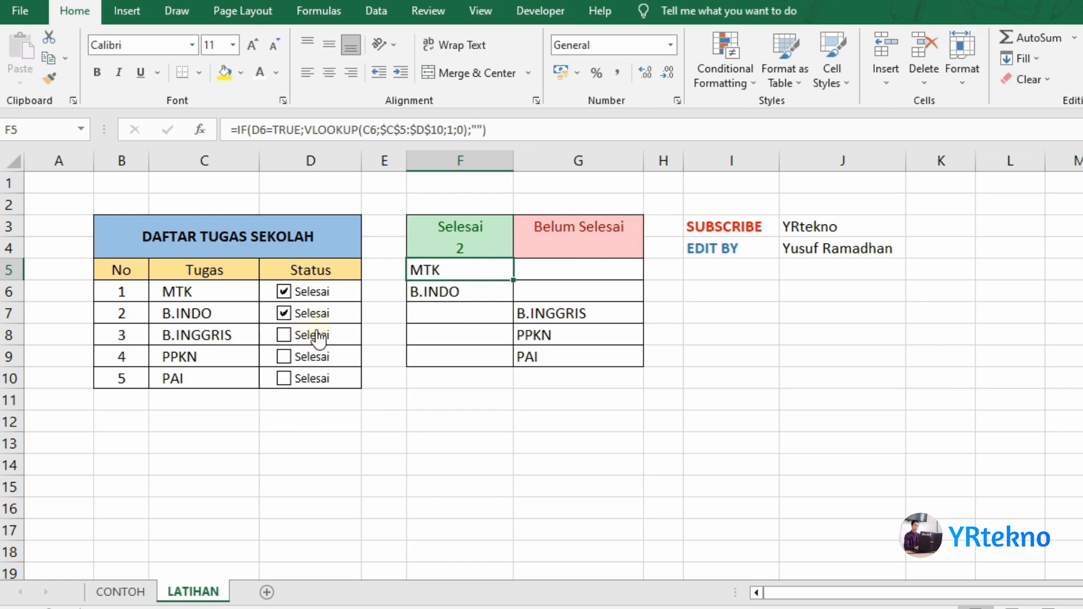
pyautogui.click(317, 337)
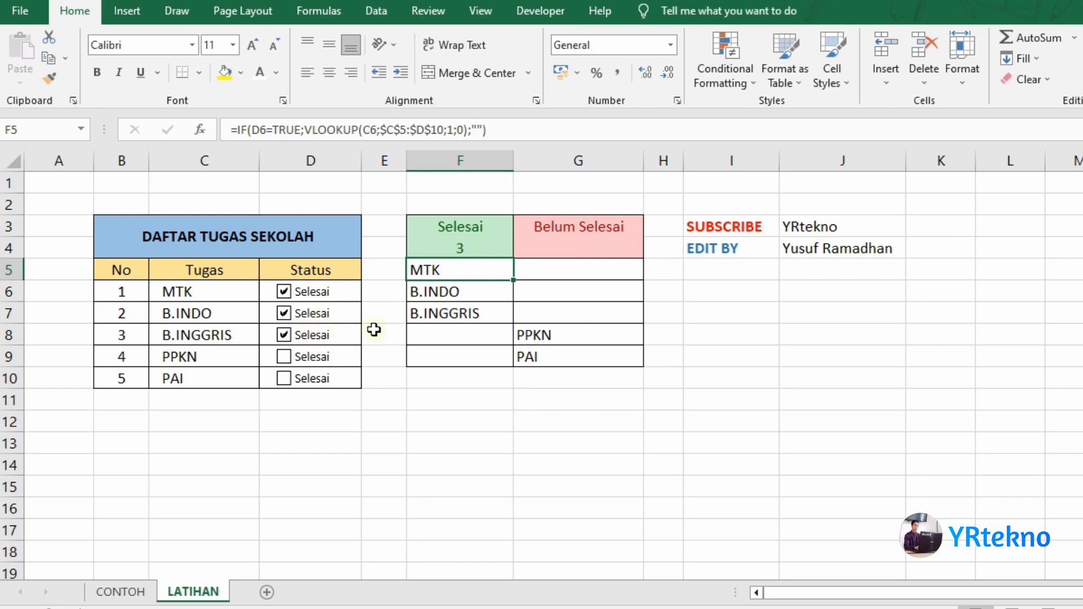
pyautogui.click(583, 250)
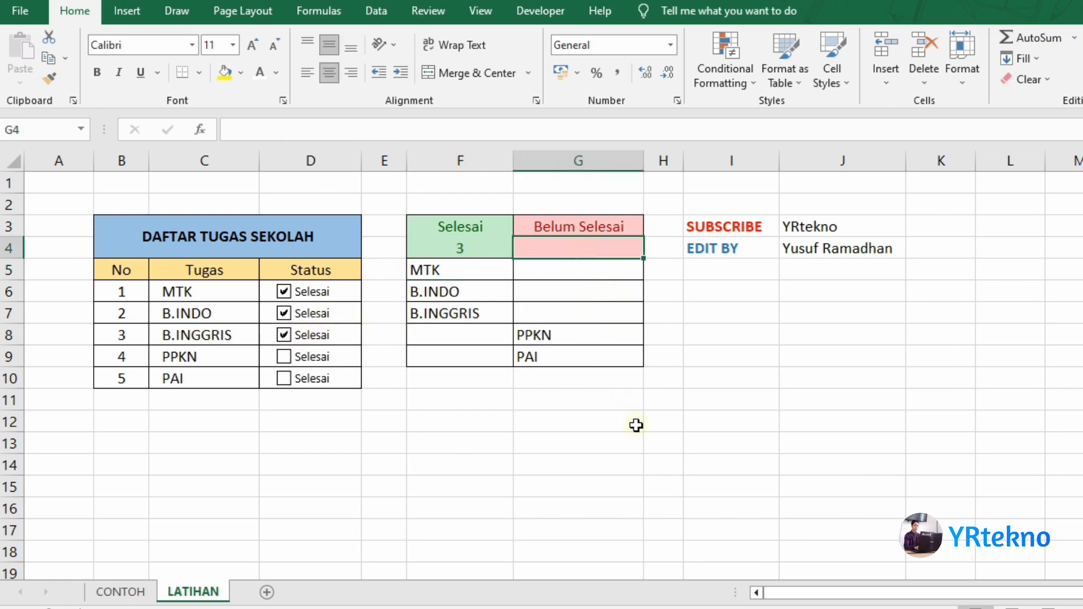
# - Enter =COUNTIF(D6:D10;FALSE) in G4 so it counts the 2 unticked tasks
pyautogui.write('=C')
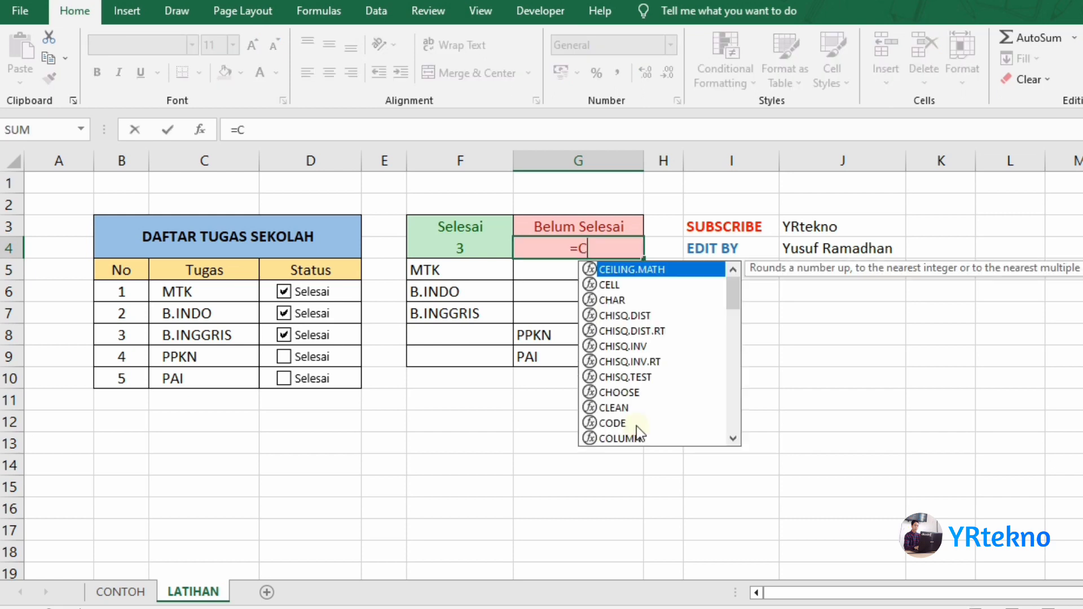
pyautogui.write('OUNTIF')
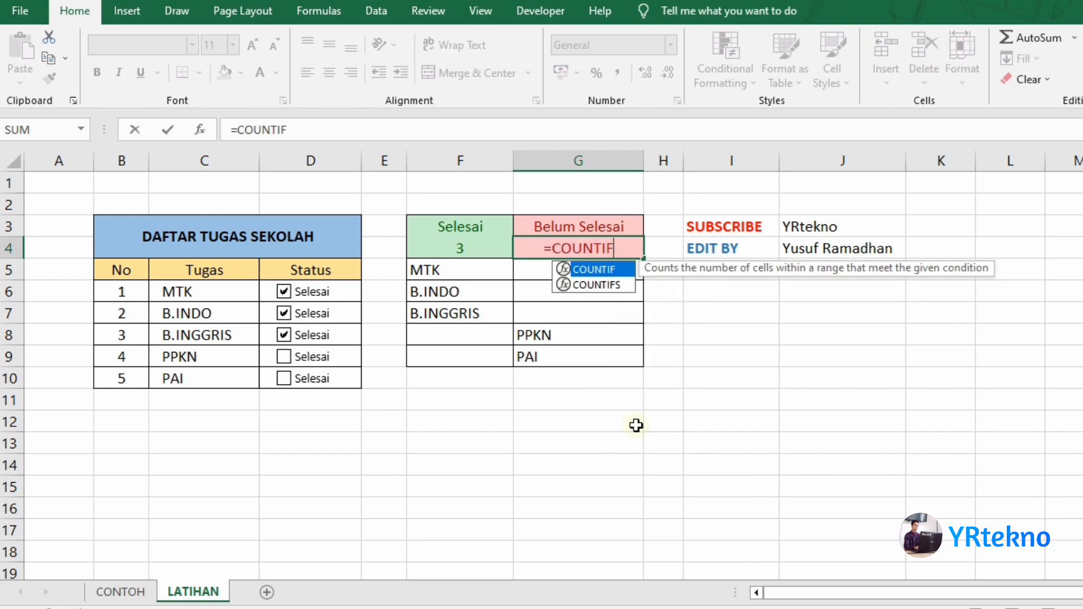
pyautogui.write('(')
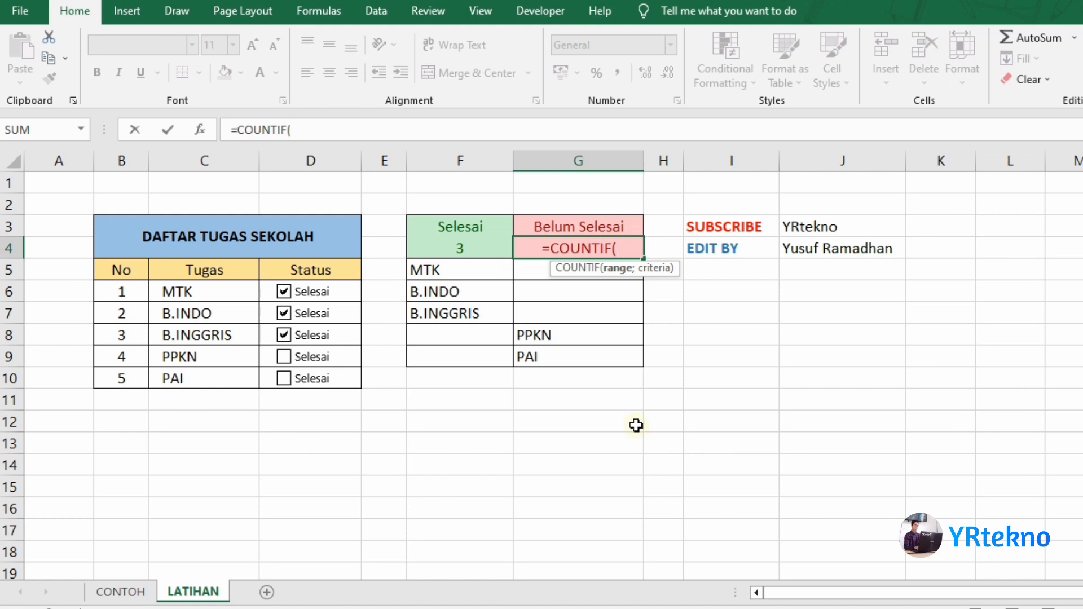
pyautogui.click(358, 297)
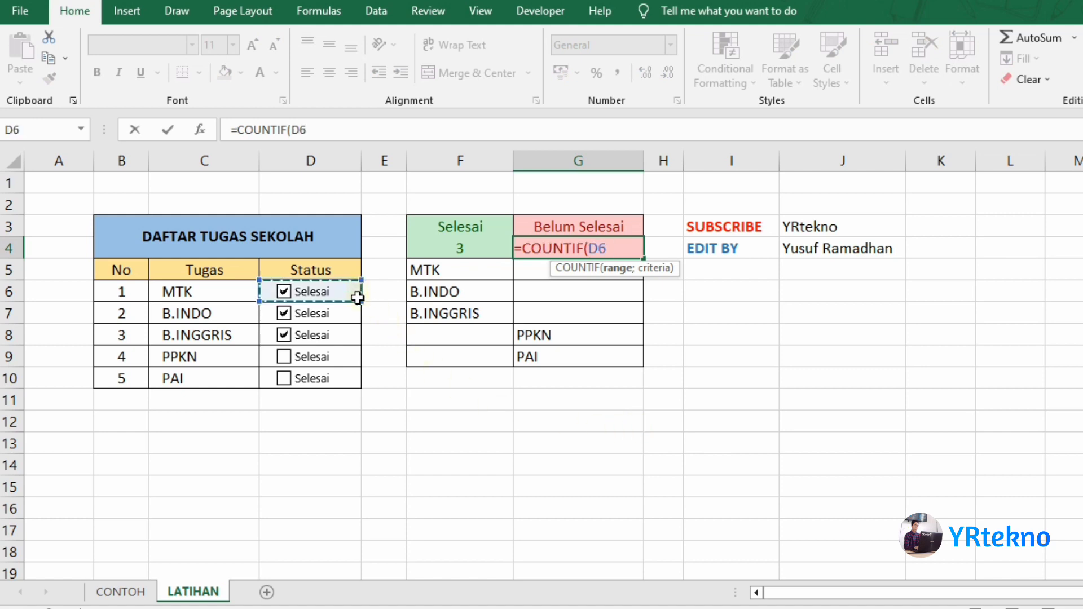
pyautogui.moveTo(358, 297); pyautogui.dragTo(355, 375)
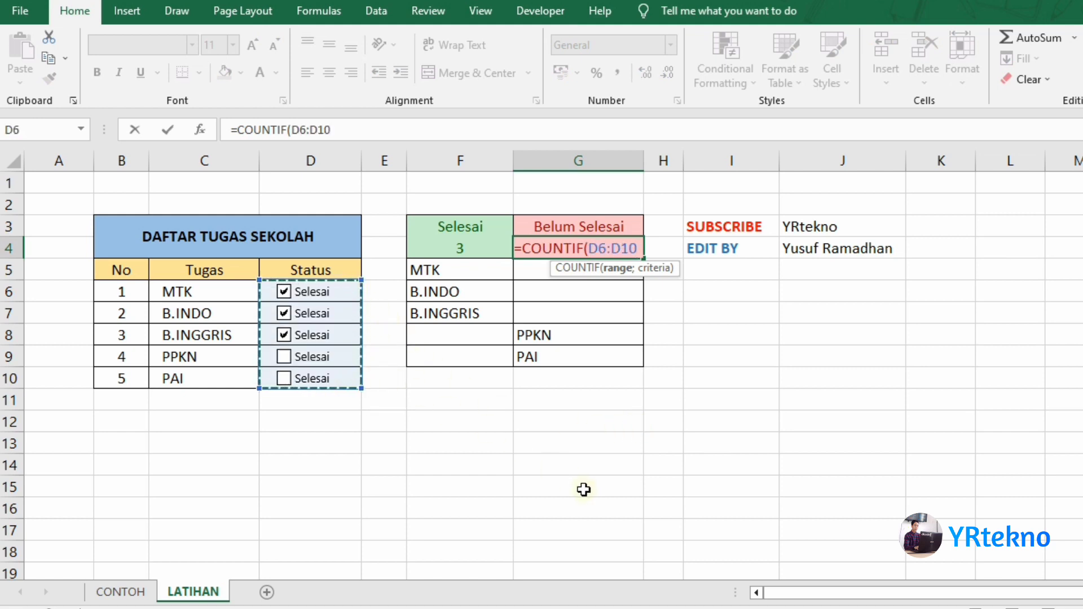
pyautogui.write(';')
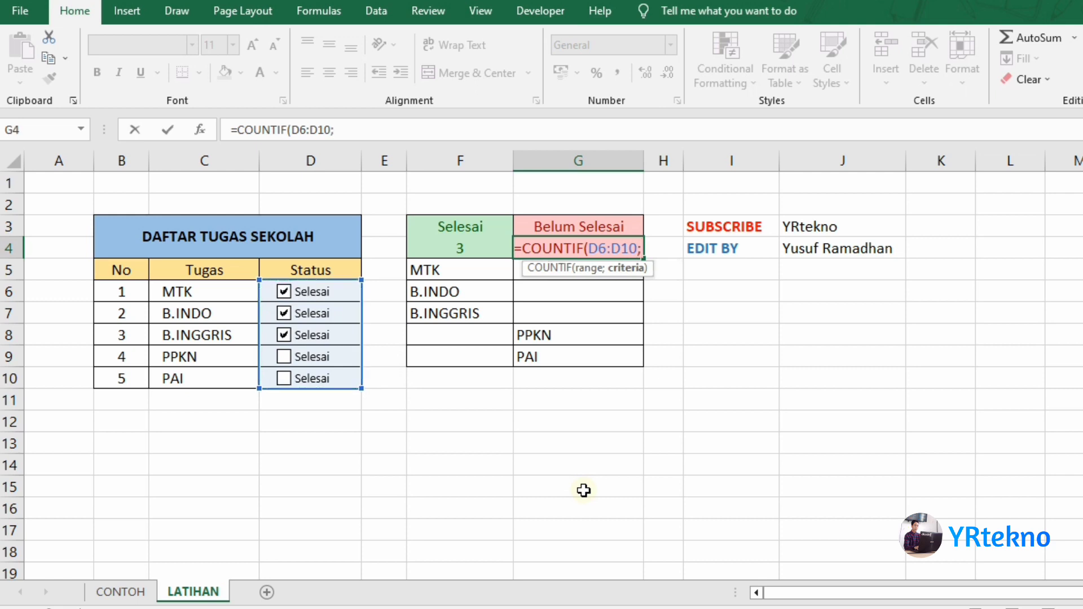
pyautogui.write('FALSE')
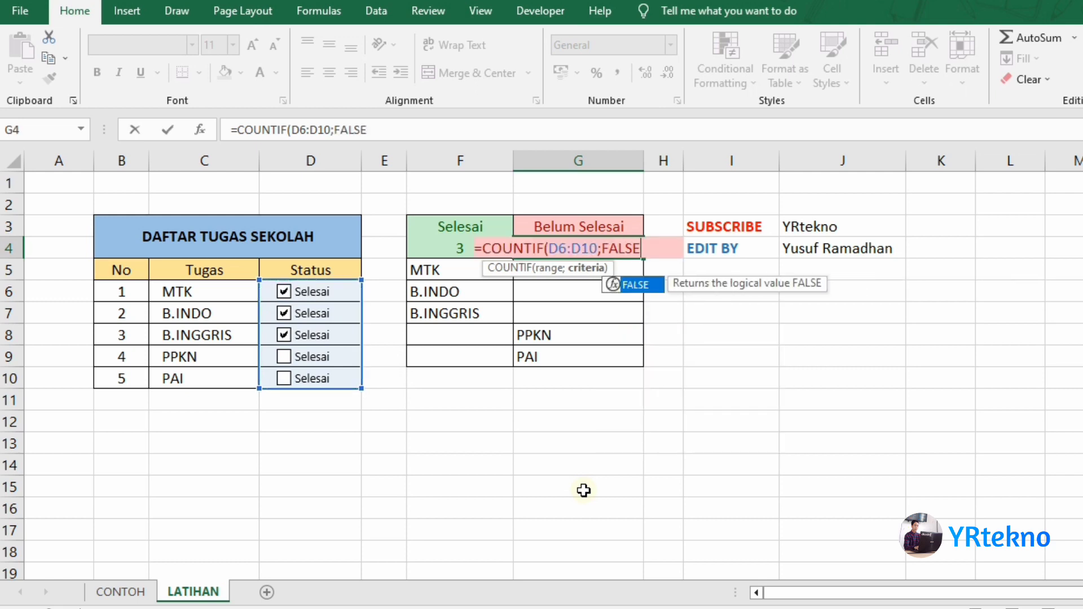
pyautogui.write(')')
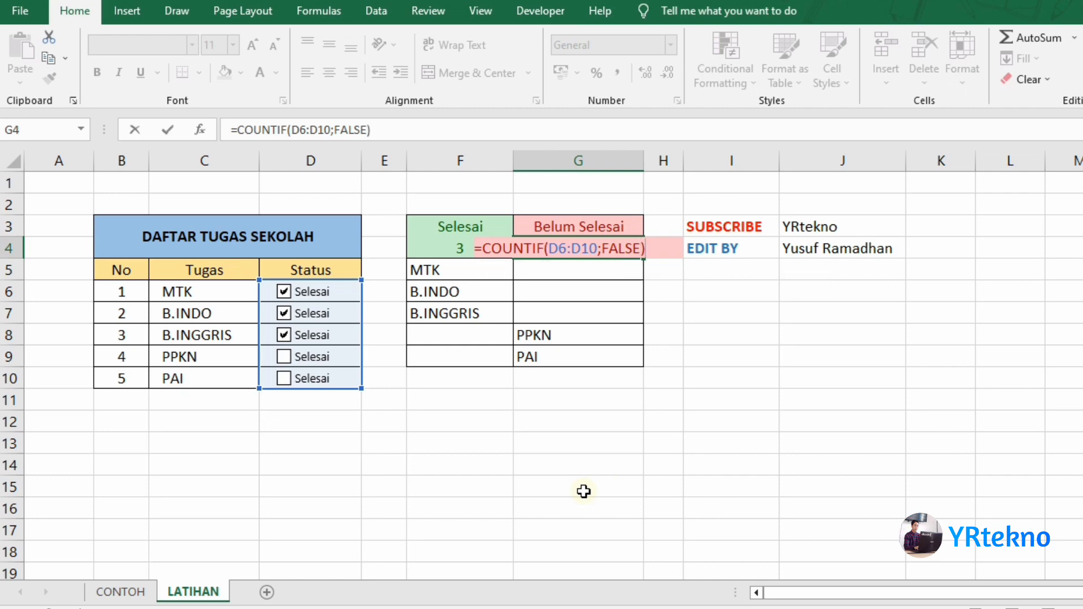
pyautogui.press('Return')
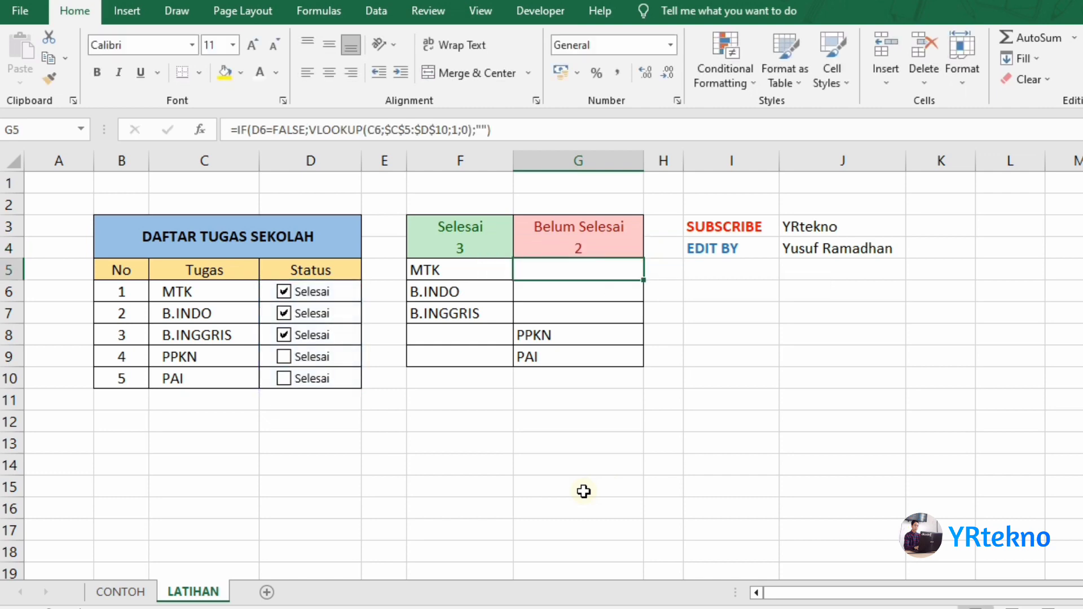
# - Untick MTK, B.INDO and B.INGGRIS, then tick MTK, B.INGGRIS and PPKN to verify the lists
pyautogui.click(703, 315)
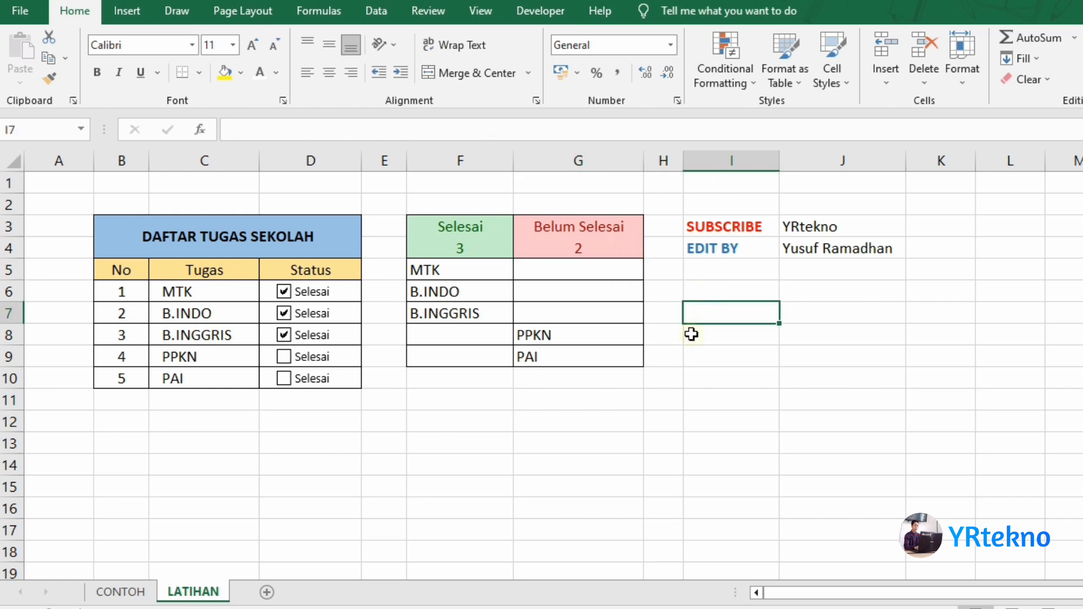
pyautogui.click(304, 293)
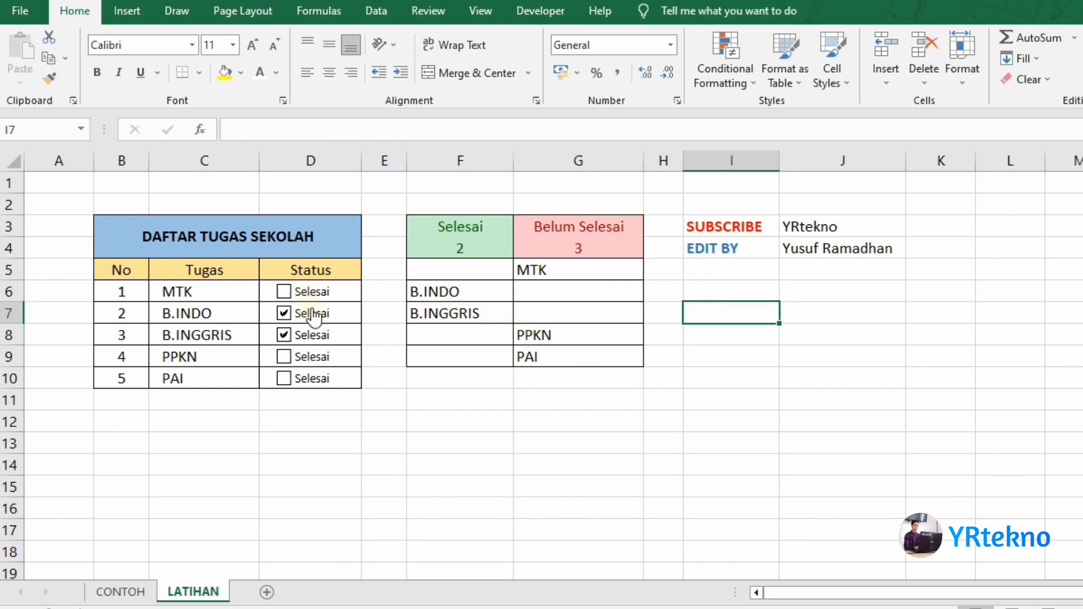
pyautogui.click(309, 314)
pyautogui.click(314, 336)
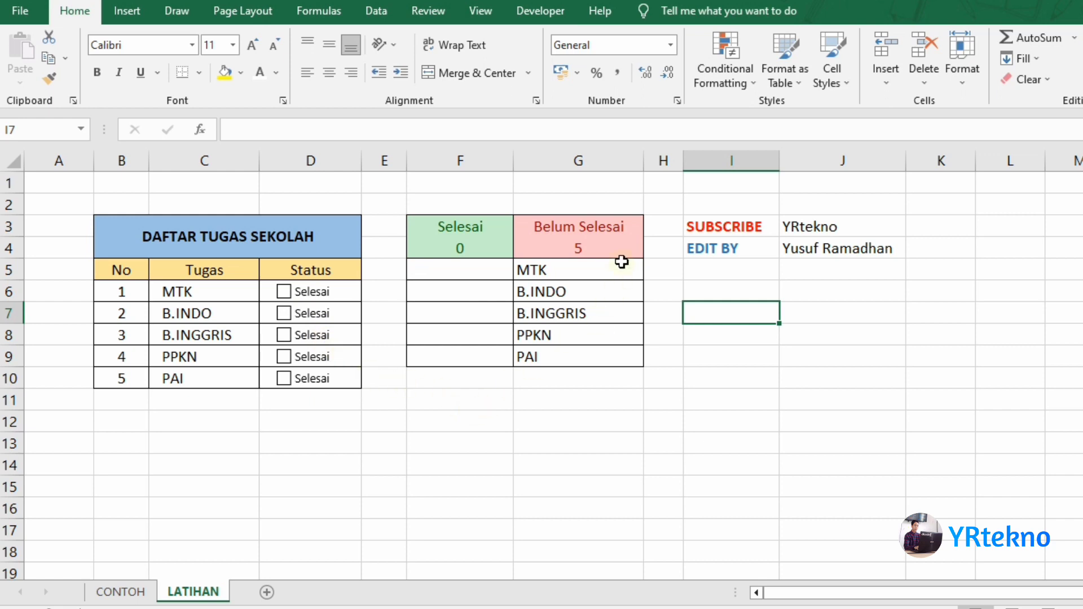
pyautogui.click(316, 293)
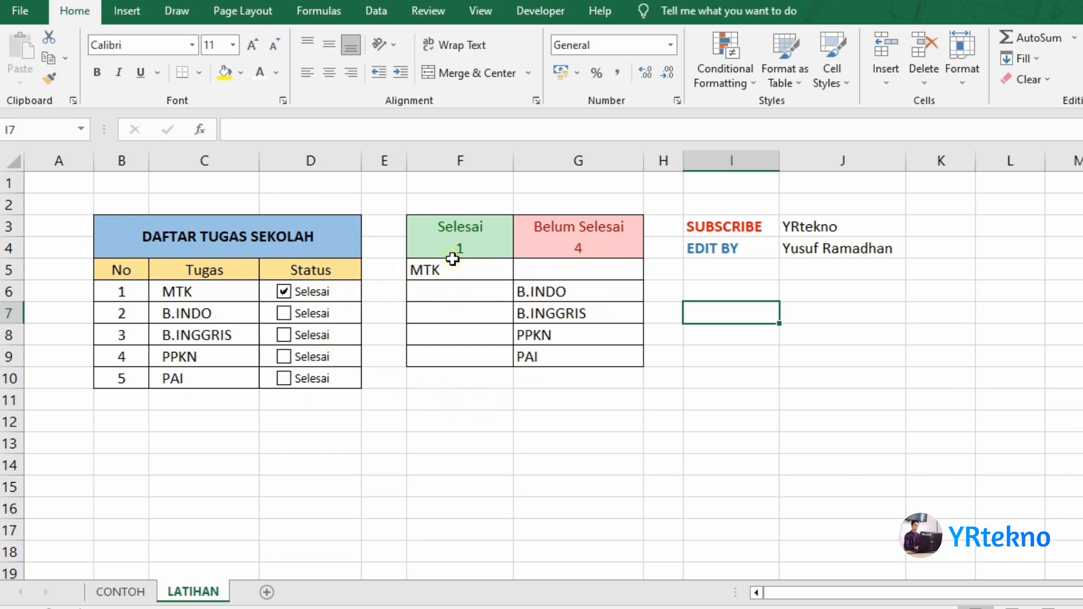
pyautogui.click(311, 338)
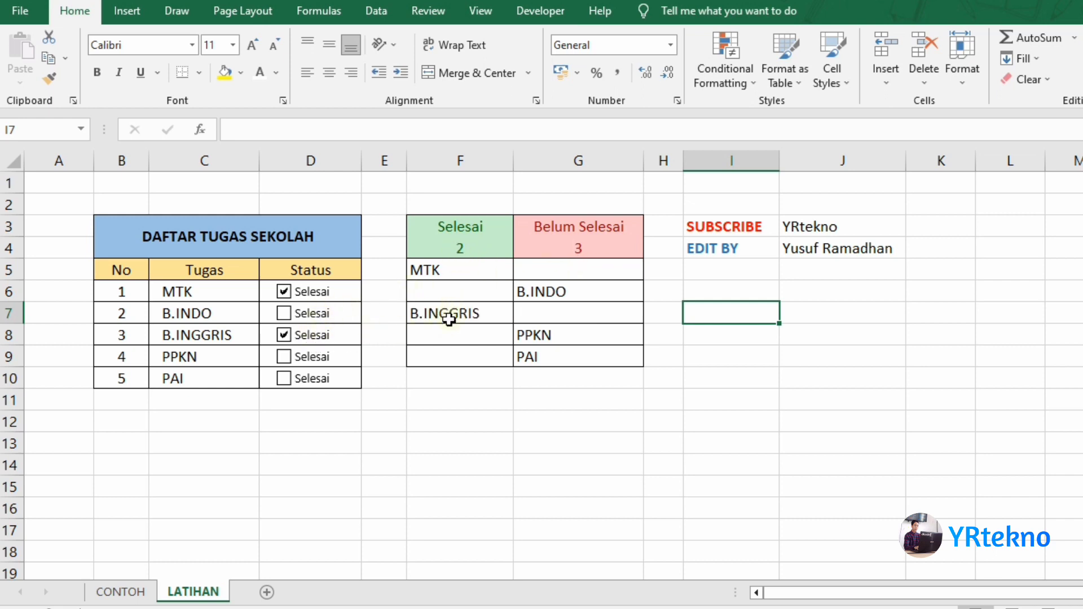
pyautogui.click(306, 362)
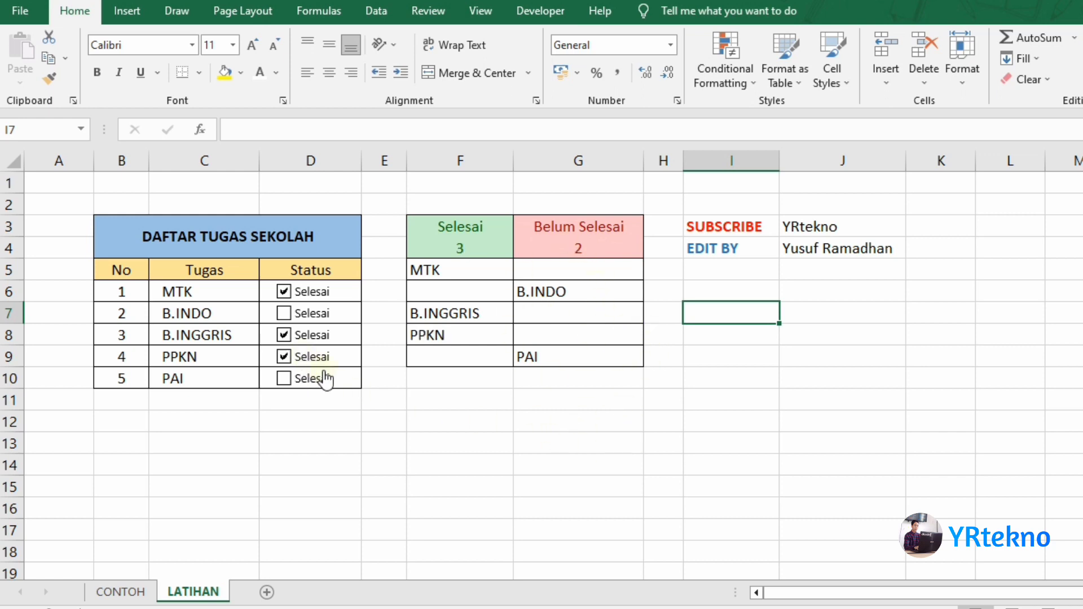